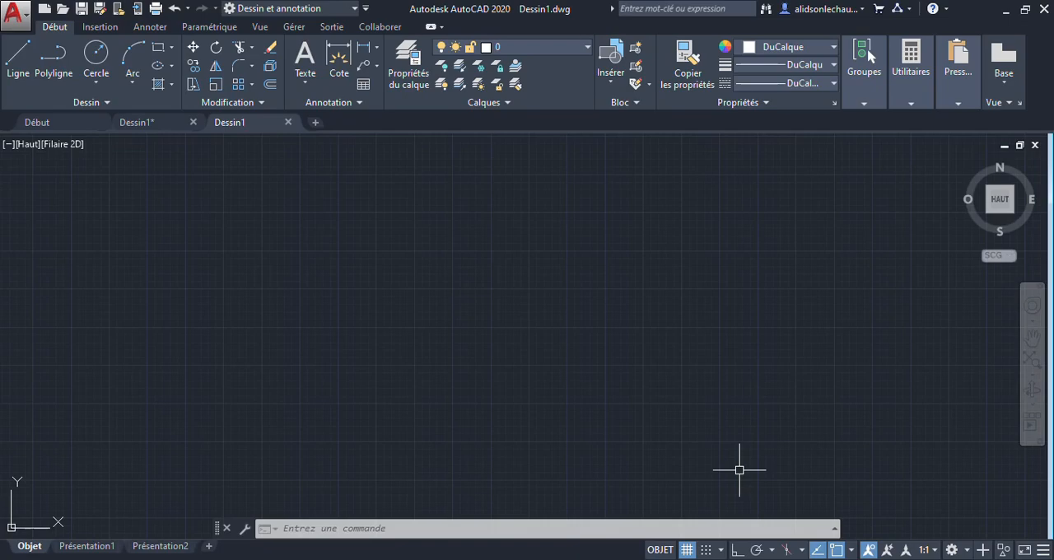
left_click(915, 492)
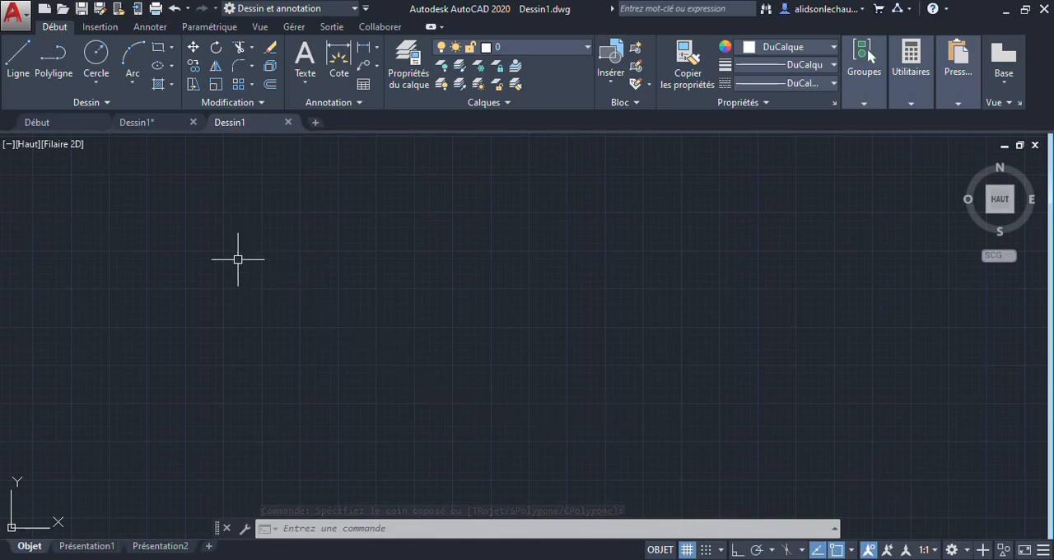
left_click(140, 82)
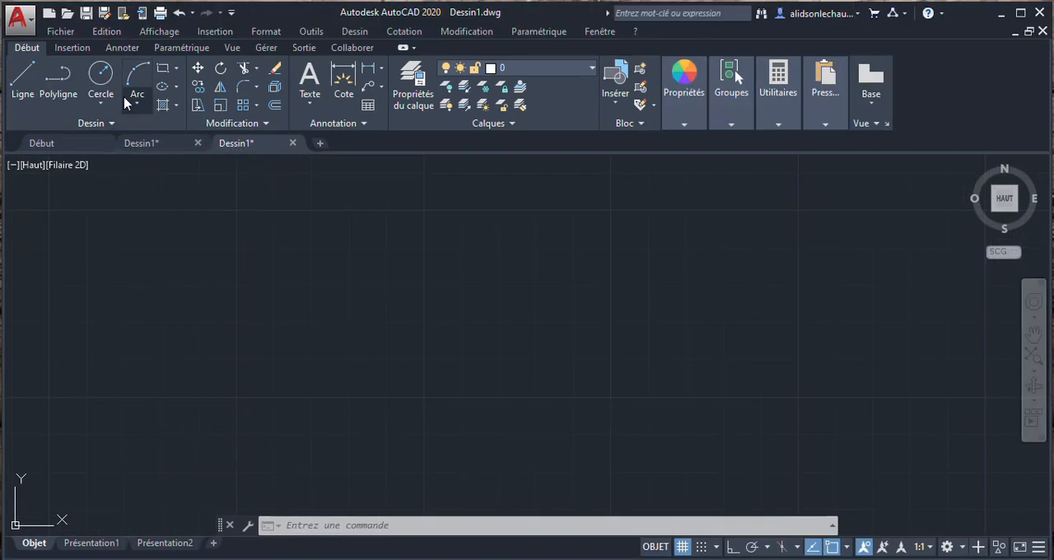
left_click(132, 102)
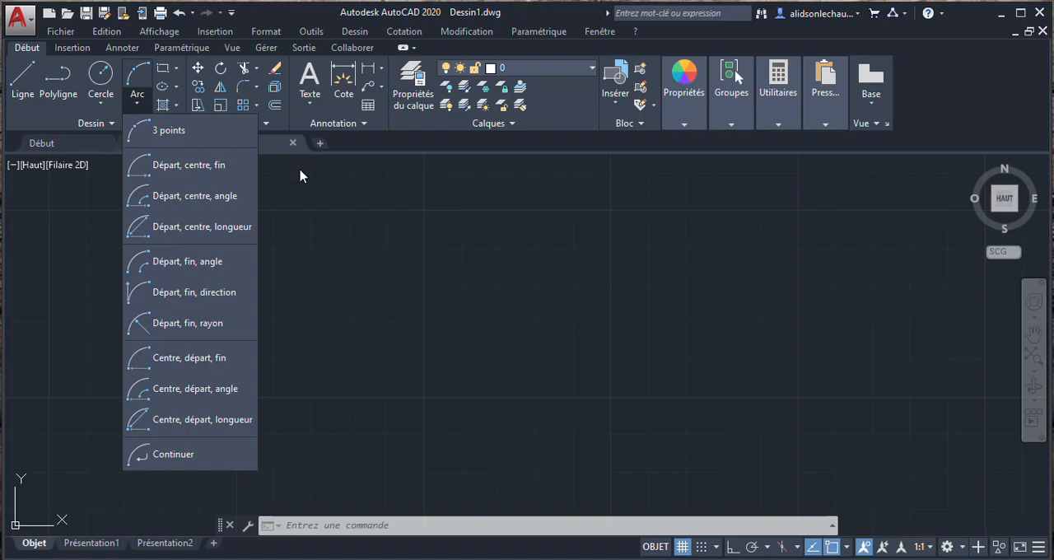
left_click(276, 232)
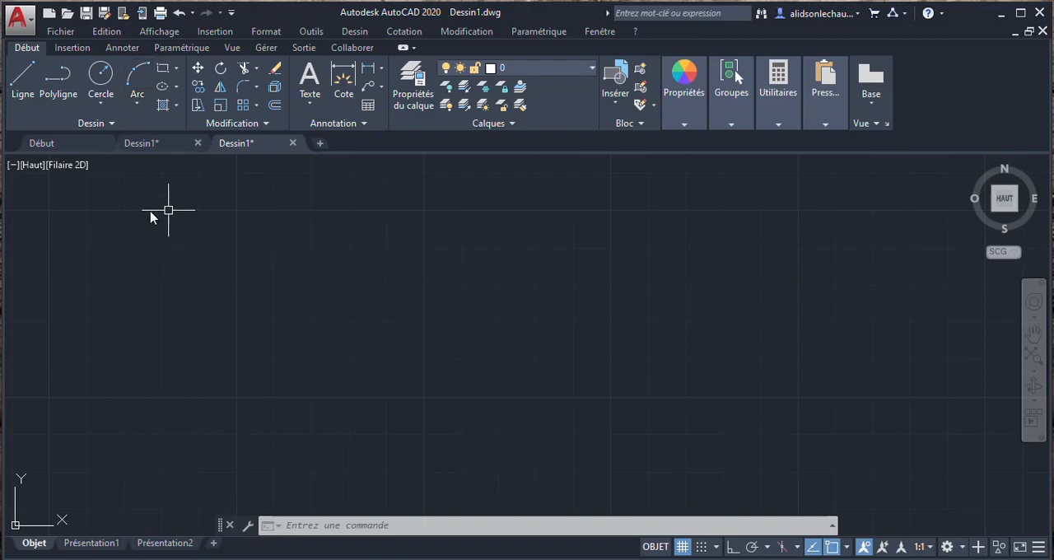
Step: Place three separate points in the empty drawing area with the Multiple Points command and end the command
left_click(105, 123)
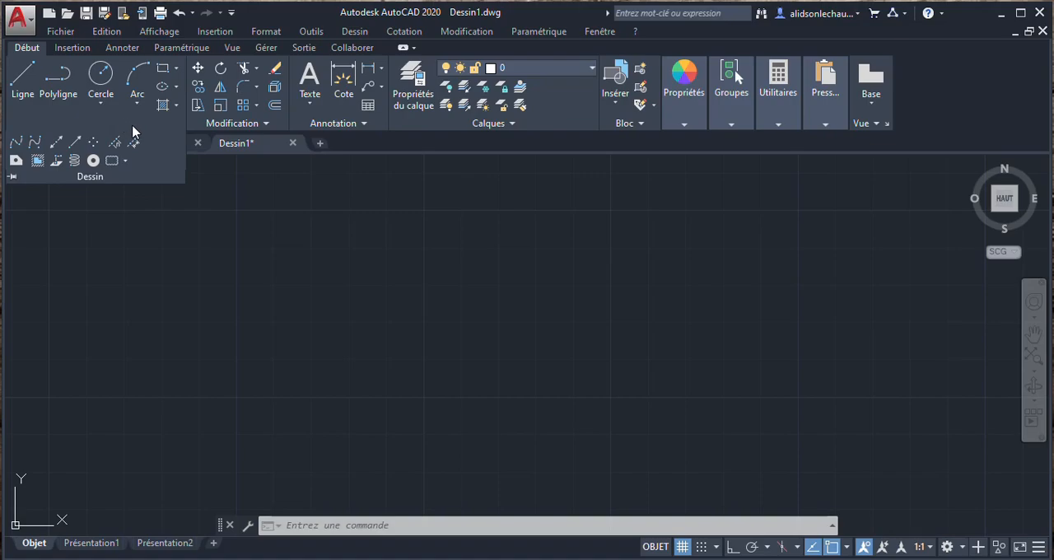
left_click(93, 143)
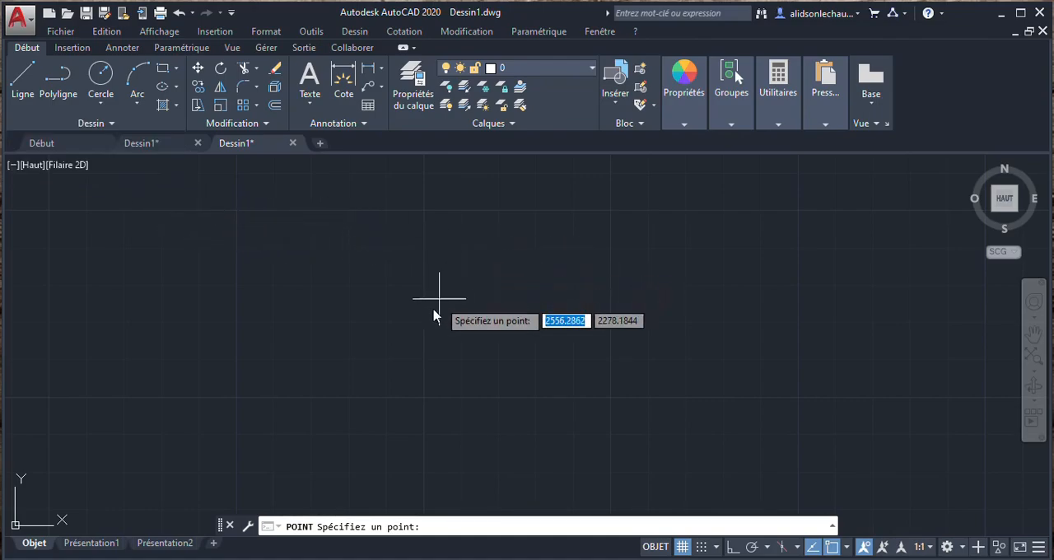
left_click(312, 208)
left_click(545, 252)
left_click(556, 405)
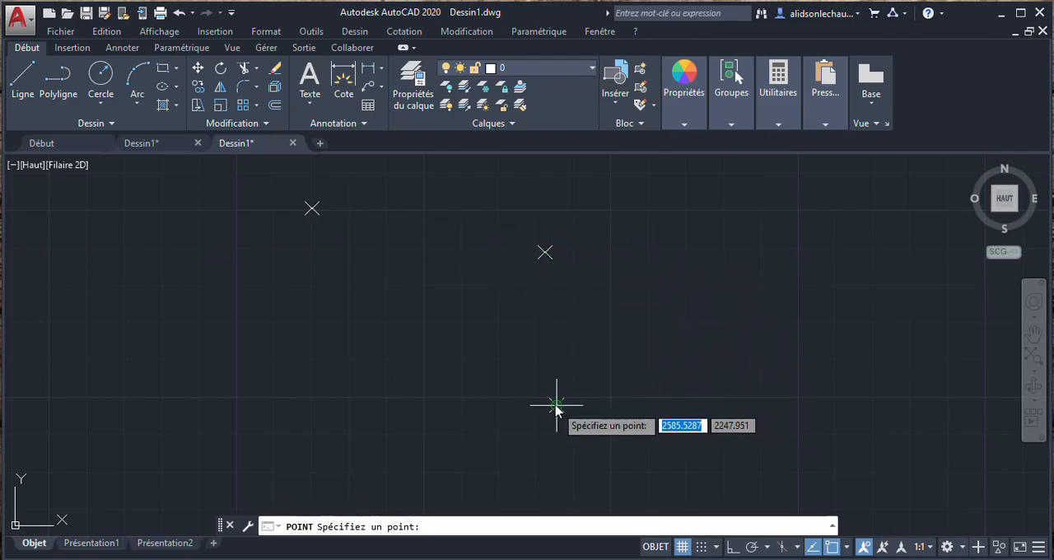
key("Escape")
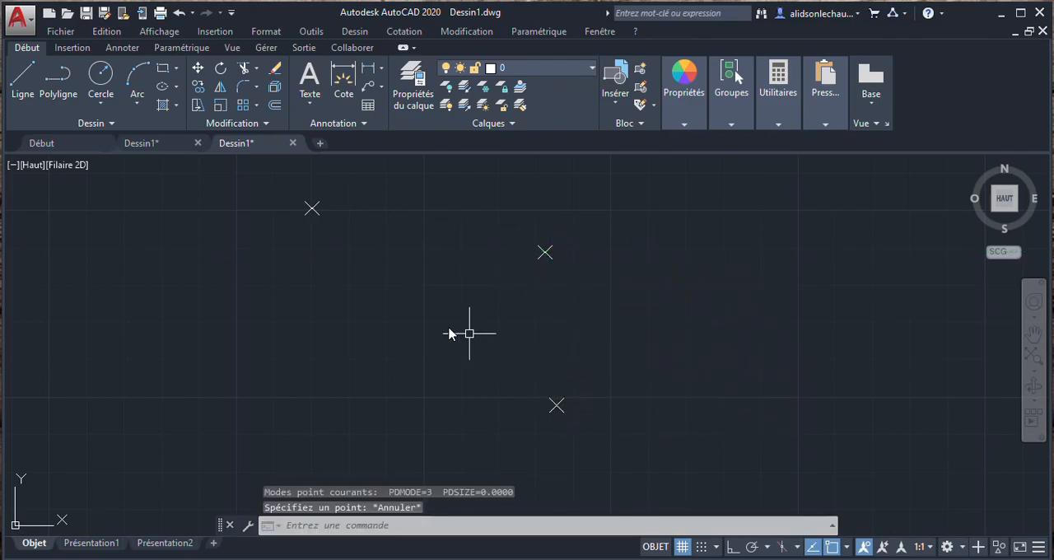
Step: Draw a three-point arc through the three placed points, from the upper-left one through the middle one to the lower one
left_click(140, 76)
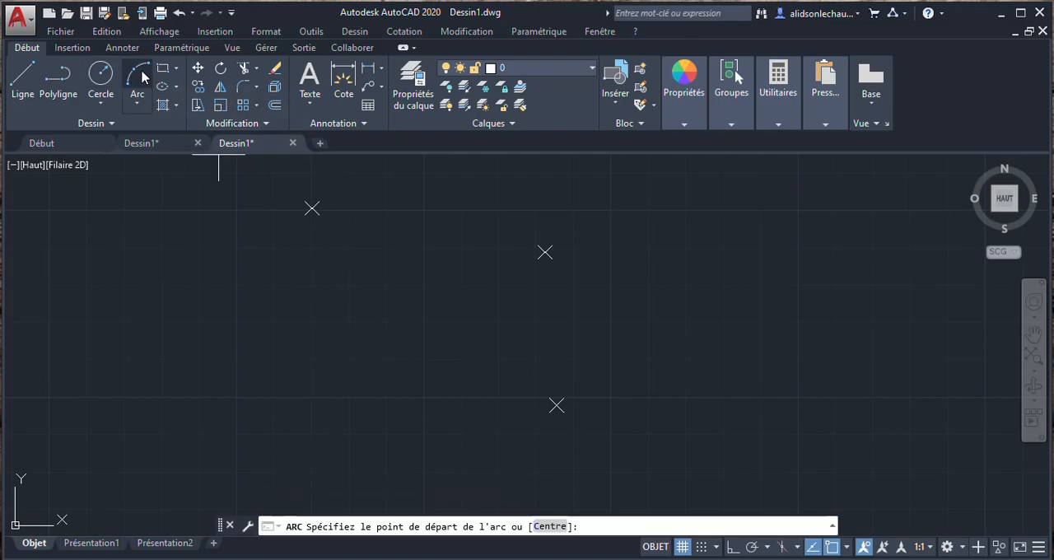
left_click(311, 208)
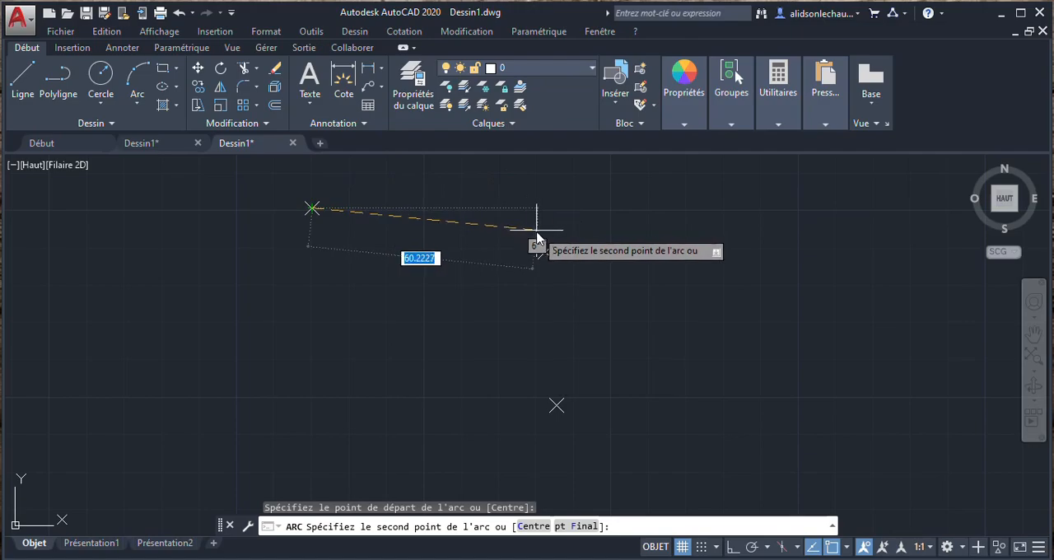
left_click(546, 252)
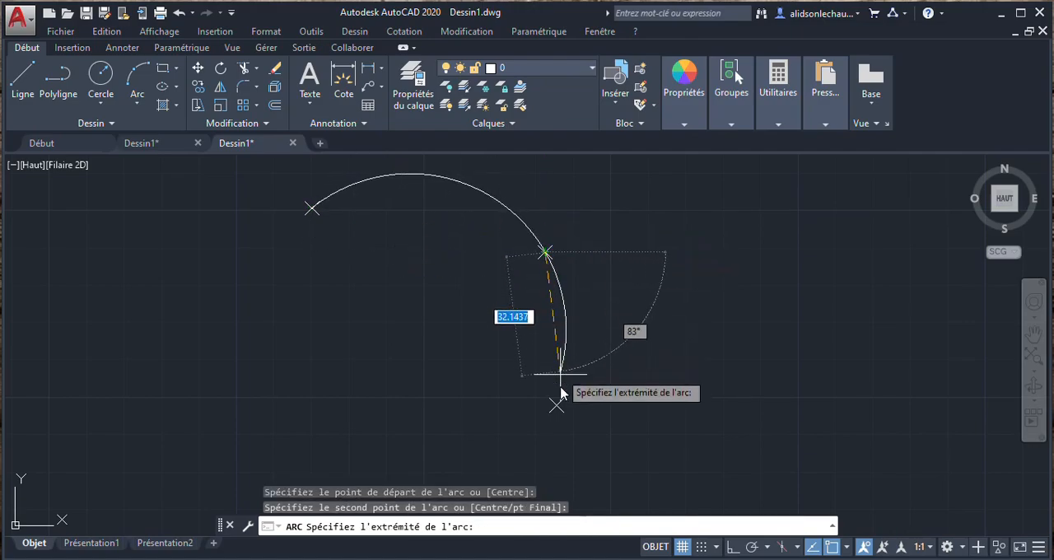
left_click(559, 417)
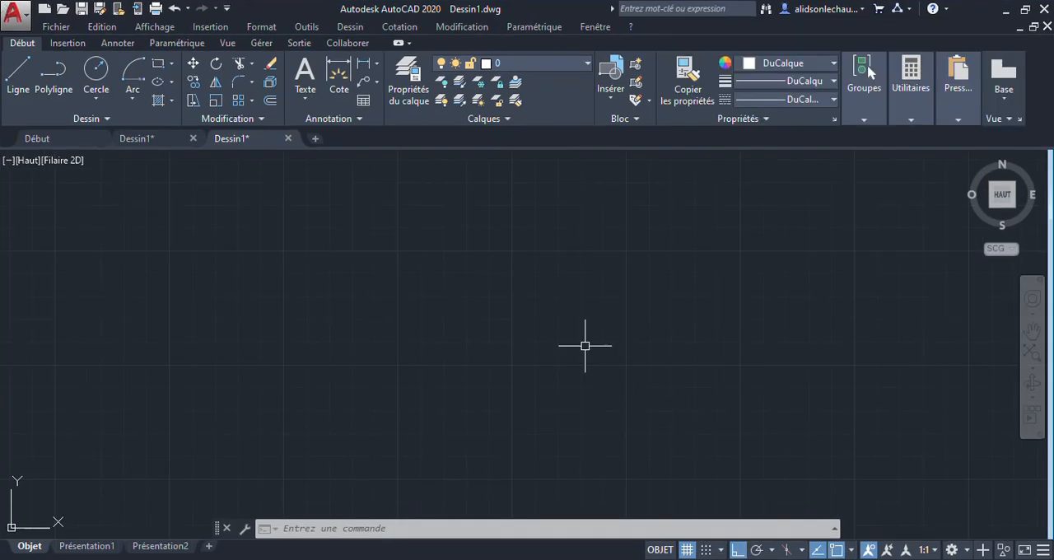
left_click(131, 99)
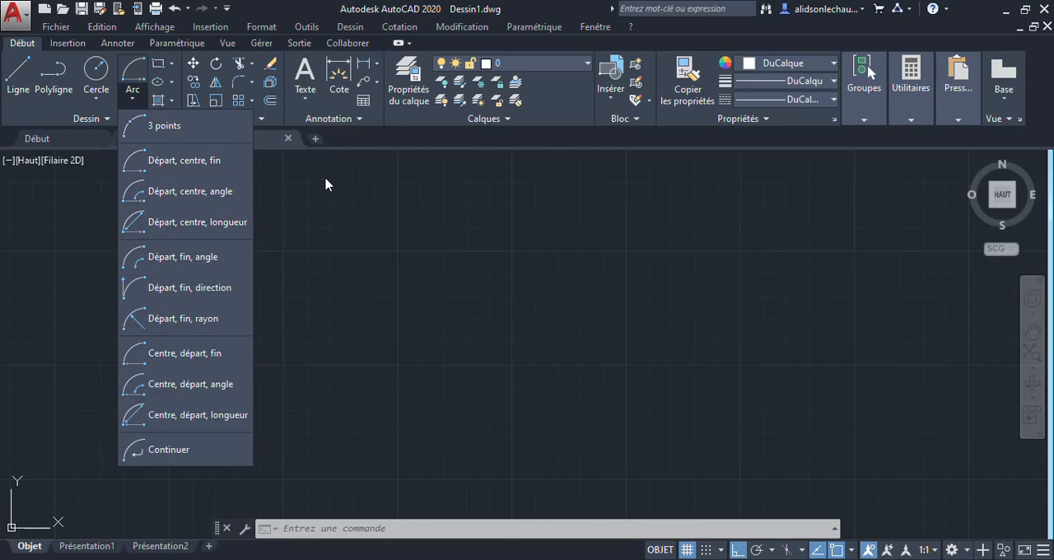
left_click(392, 217)
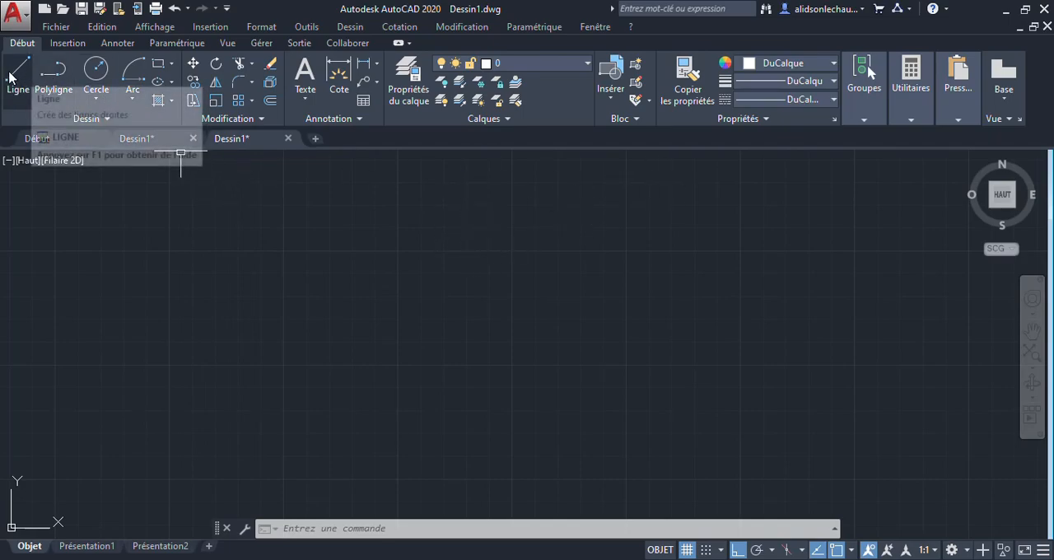
Step: Draw a closed horizontal rectangle 100 long and 10 high from line segments, using the Close option for the last side
left_click(23, 76)
left_click(409, 249)
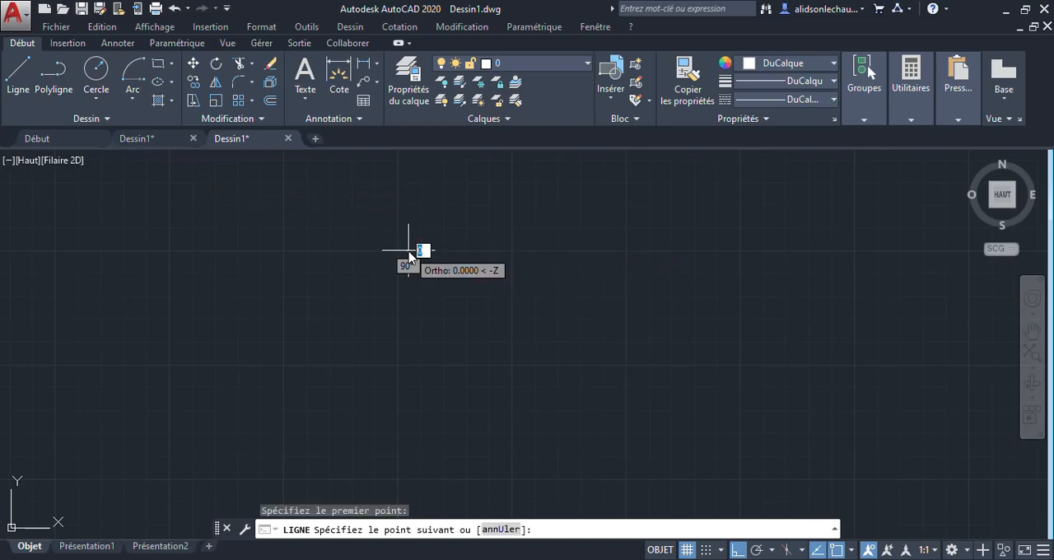
type("100")
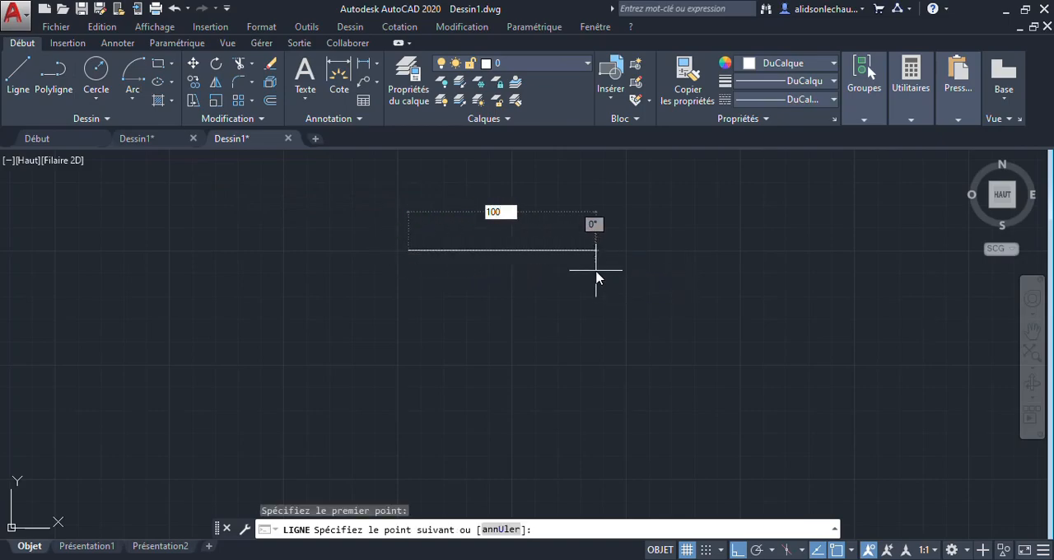
key("Return")
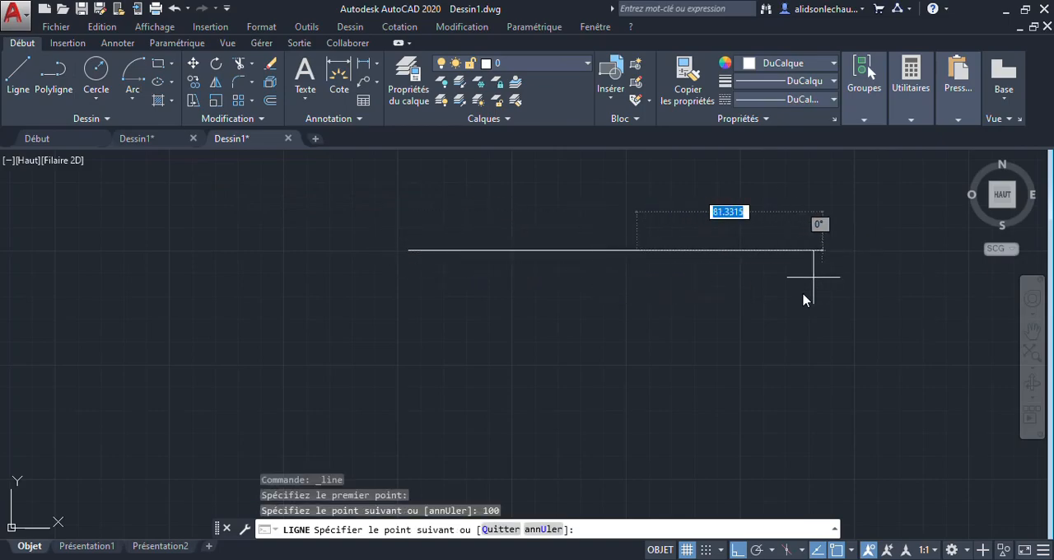
type("10")
key("Return")
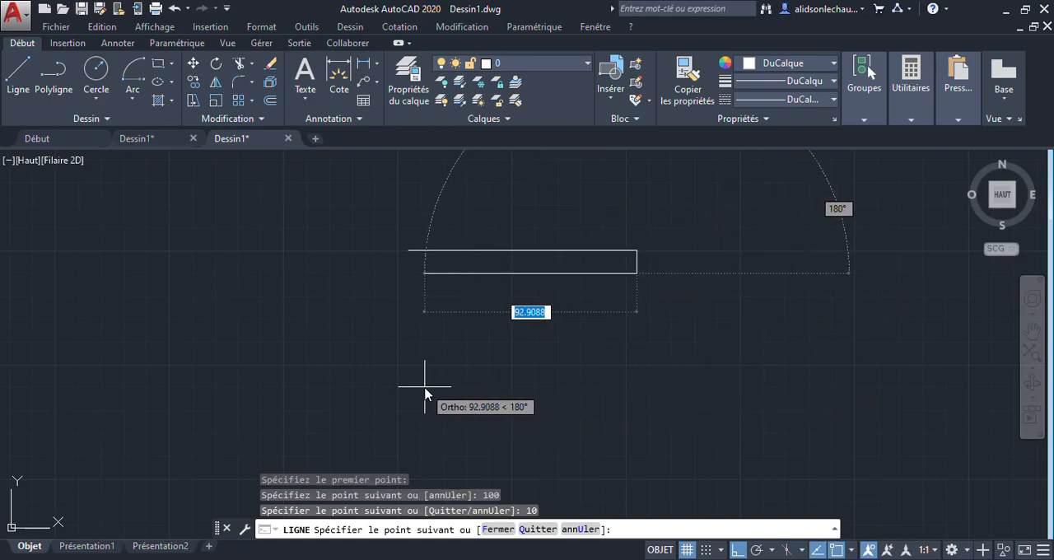
type("100")
key("Return")
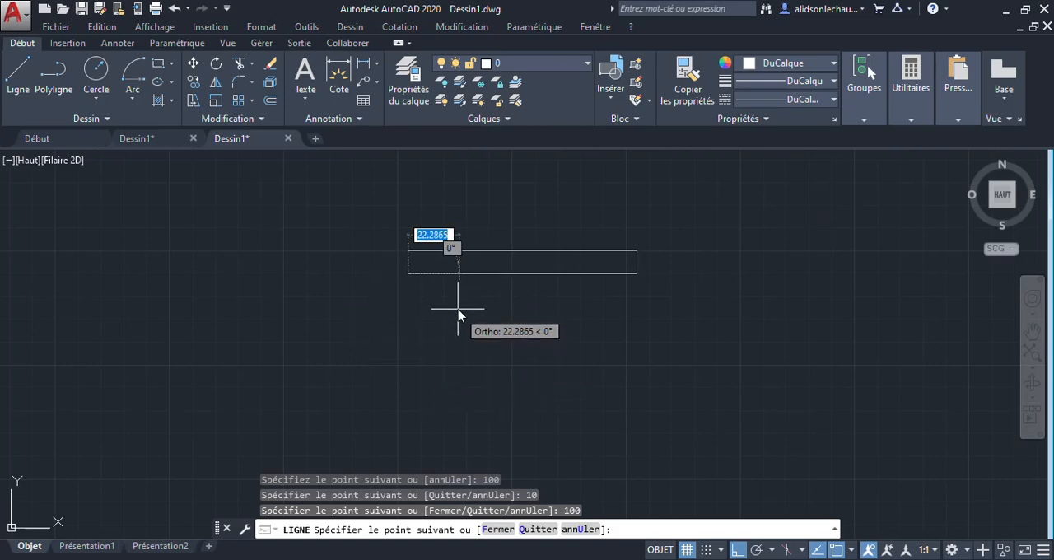
right_click(427, 179)
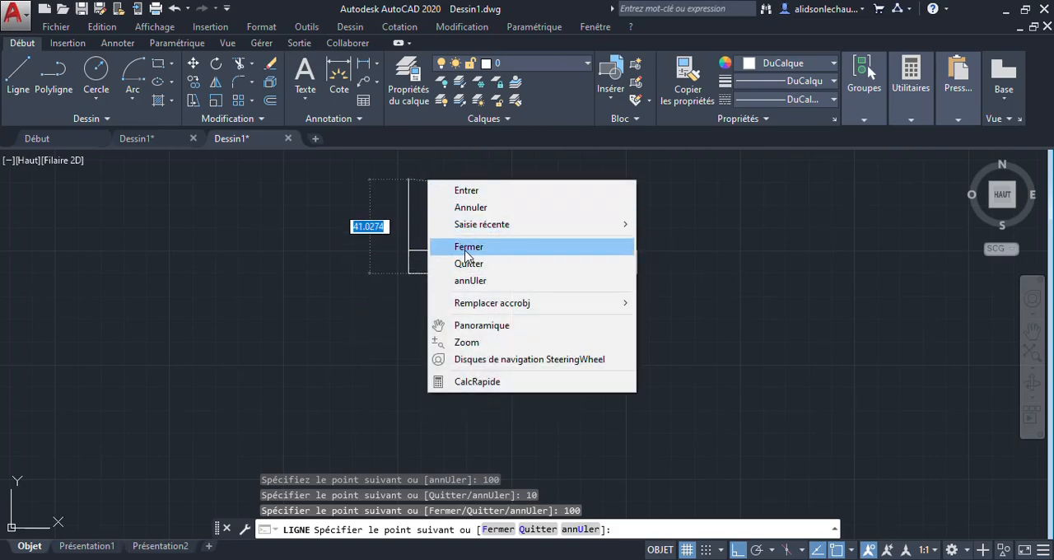
left_click(467, 254)
Step: Draw a start-center-end arc on the rectangle's right side, from its lower corner around the side's midpoint to the upper corner
scroll(691, 280, "down", 5)
scroll(670, 287, "up", 5)
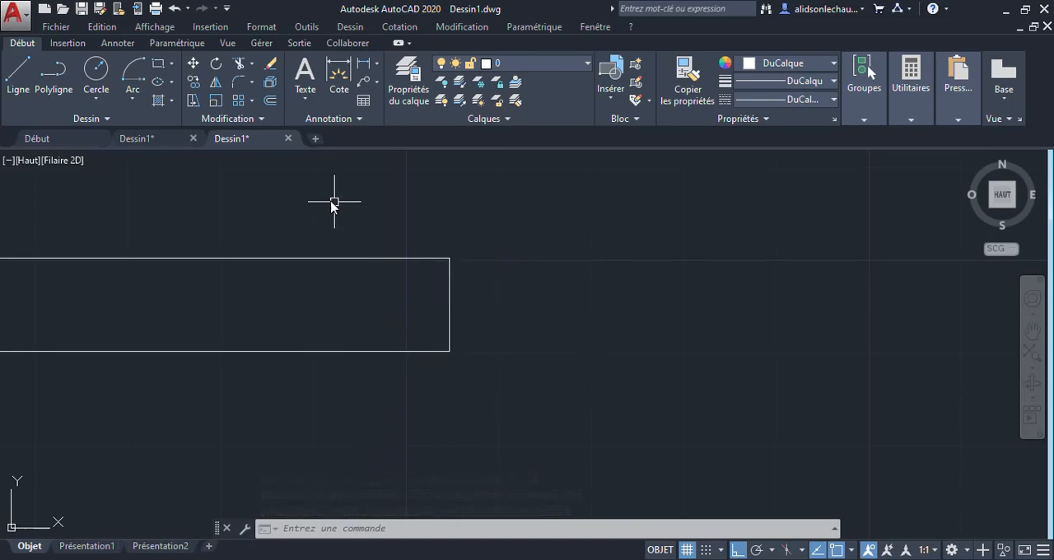
left_click(133, 74)
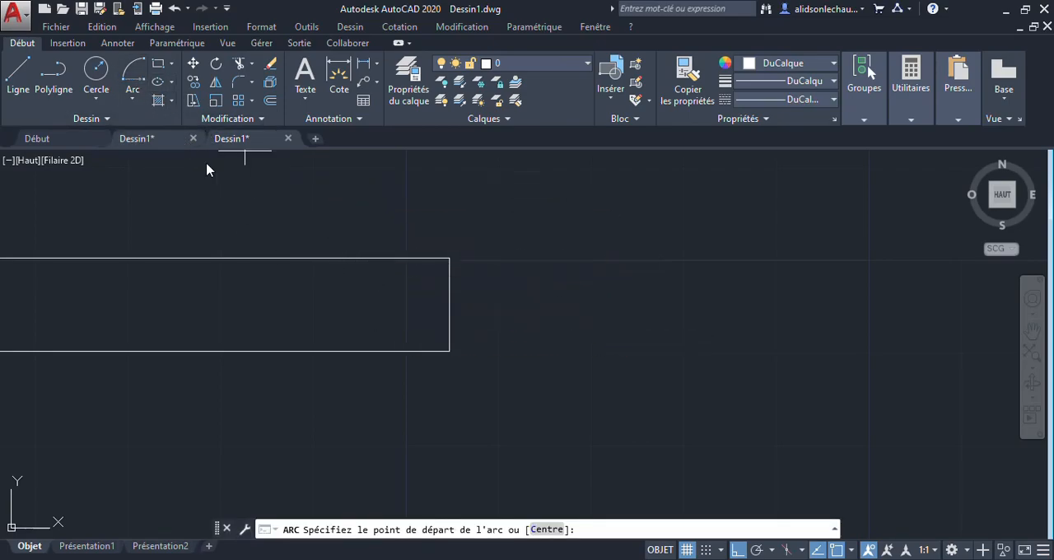
left_click(450, 351)
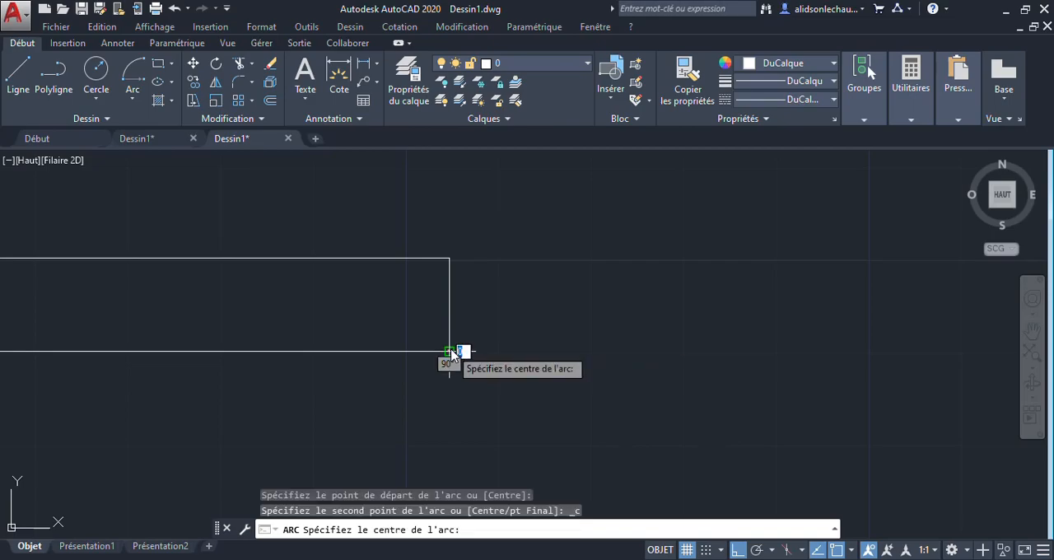
left_click(451, 303)
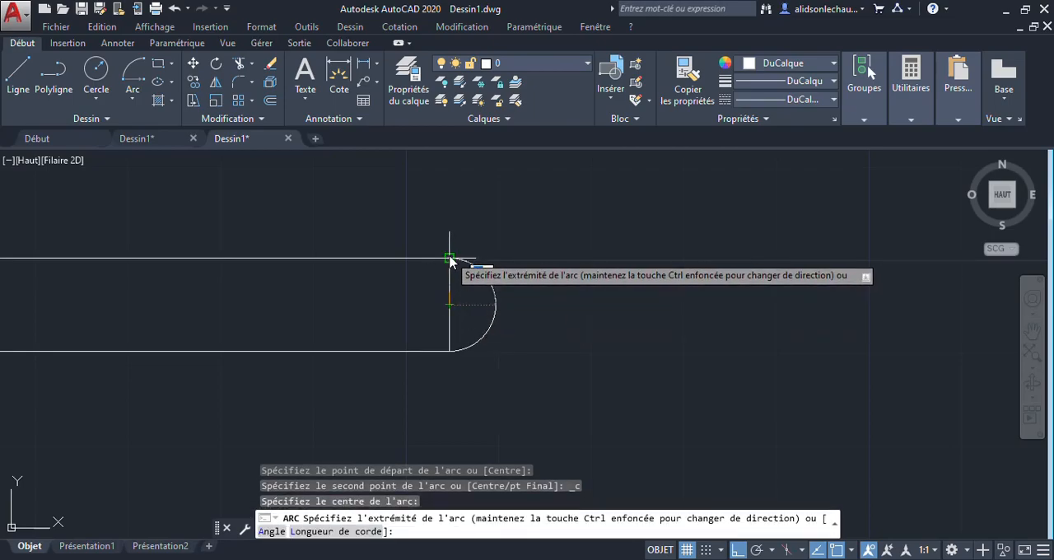
left_click(450, 260)
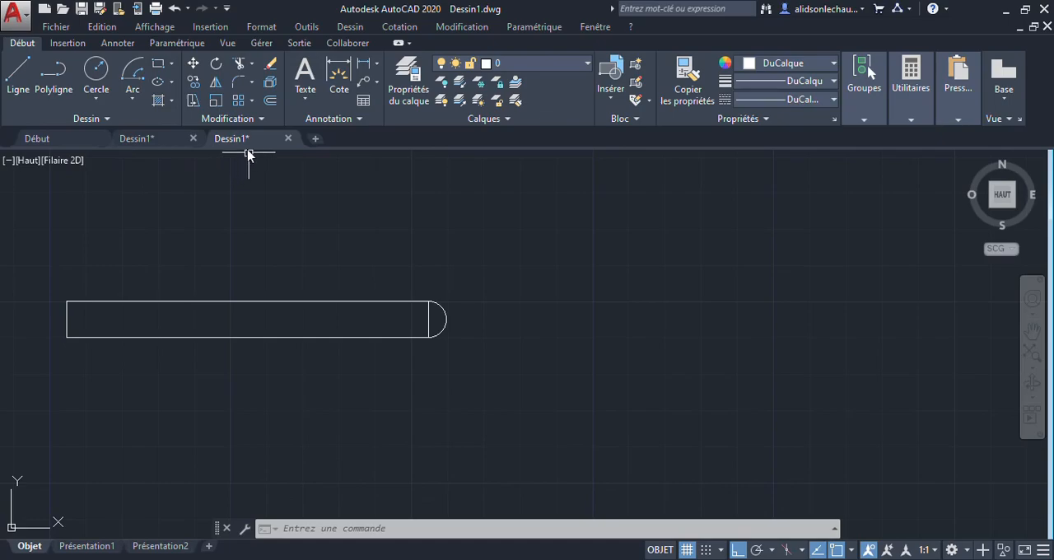
Step: Draw a start-center-angle arc with a radius of about 42 and an included angle of 120°, starting below the rectangle's right end
left_click(140, 100)
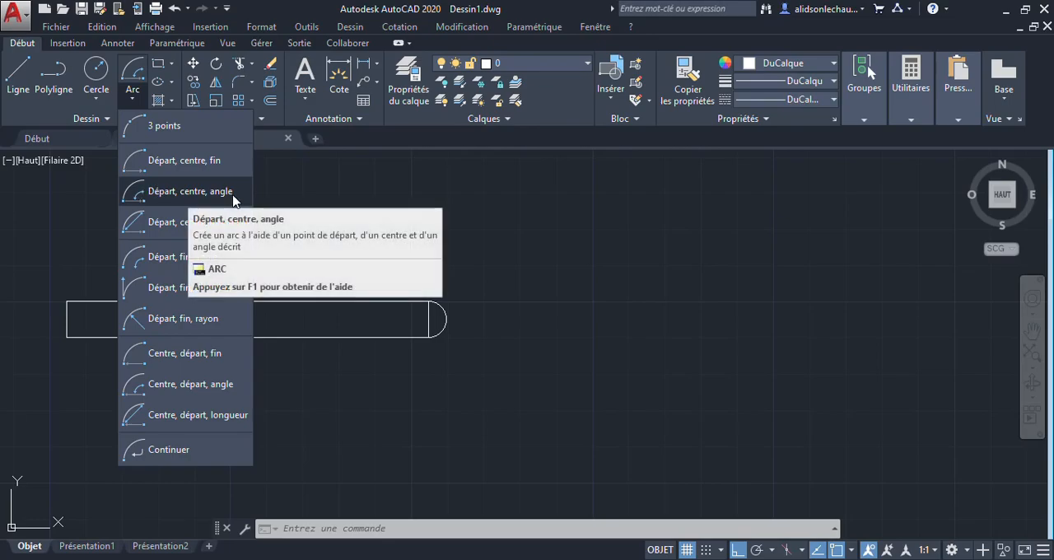
left_click(173, 194)
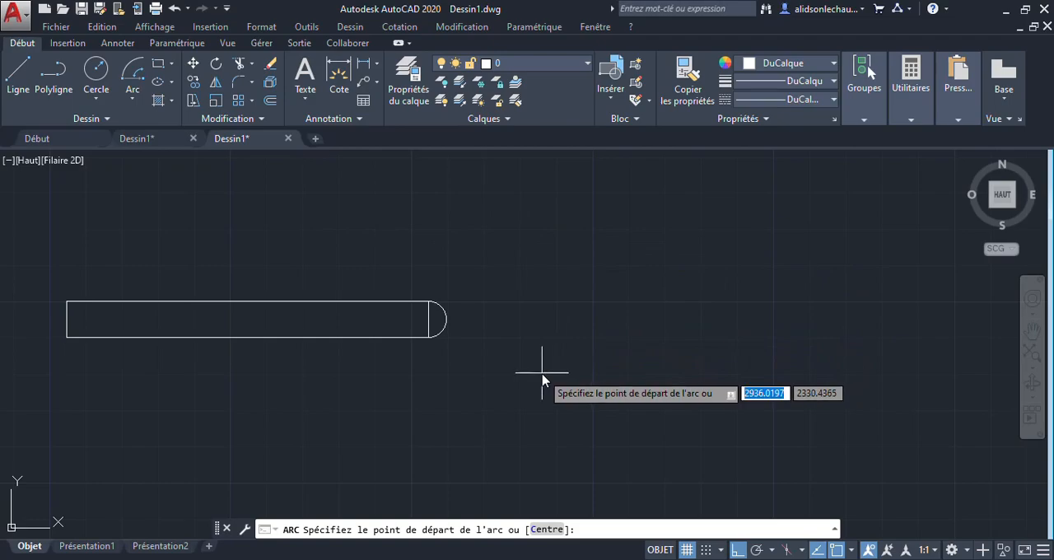
left_click(551, 393)
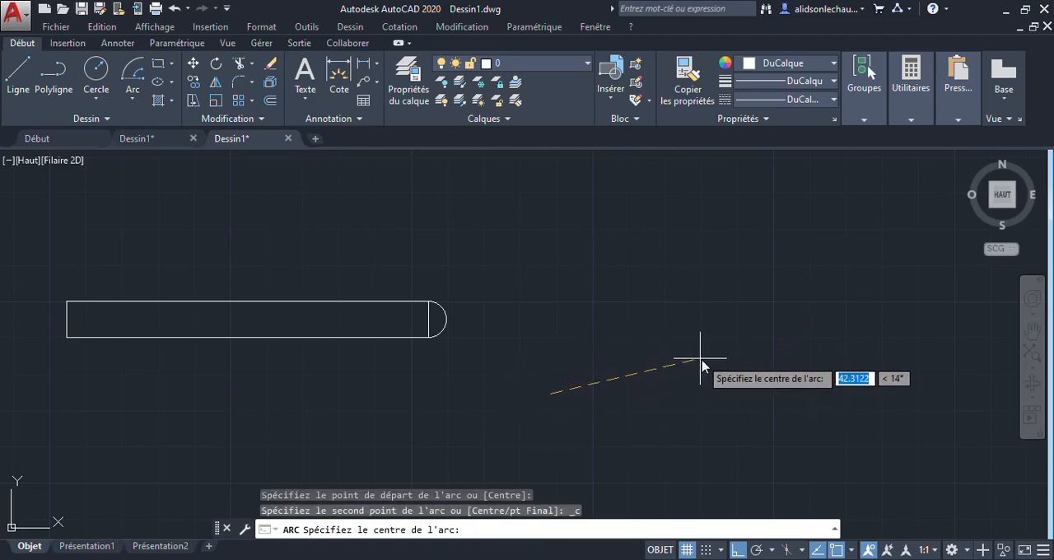
left_click(700, 361)
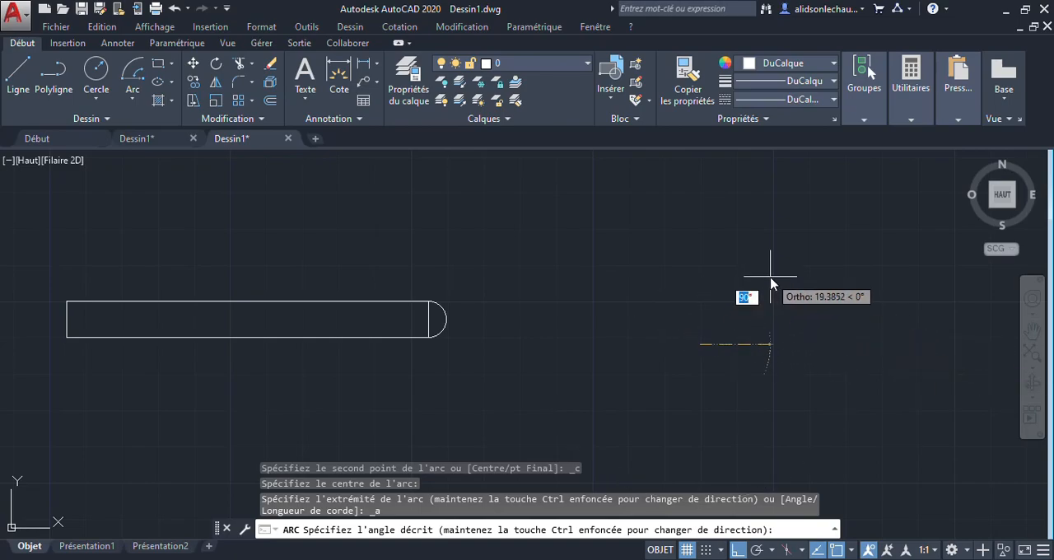
type("1")
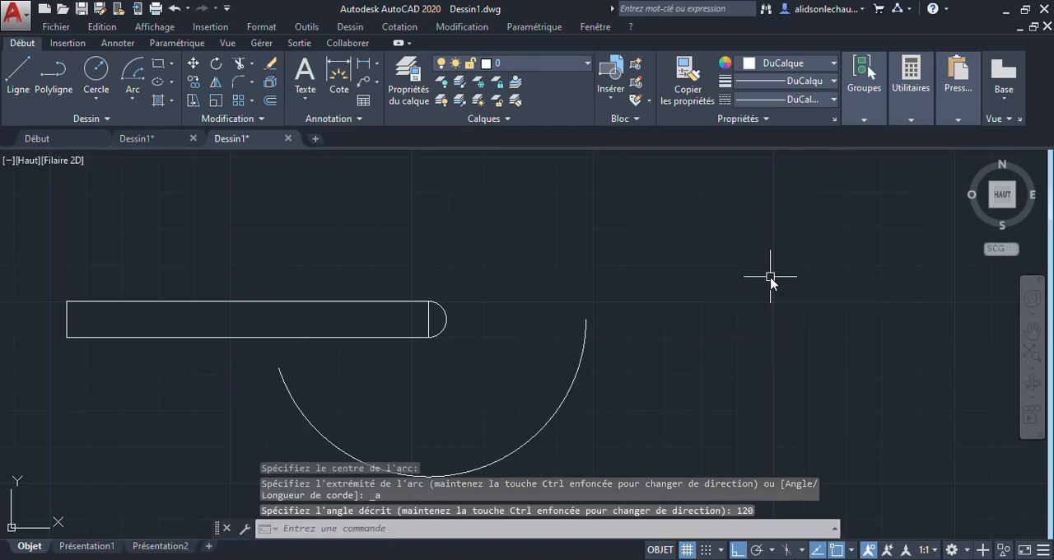
Step: Draw a start-center-length arc with a radius of about 50 and a chord length of 60, below and left of the rectangle
middle_click_drag(535, 363, 802, 293)
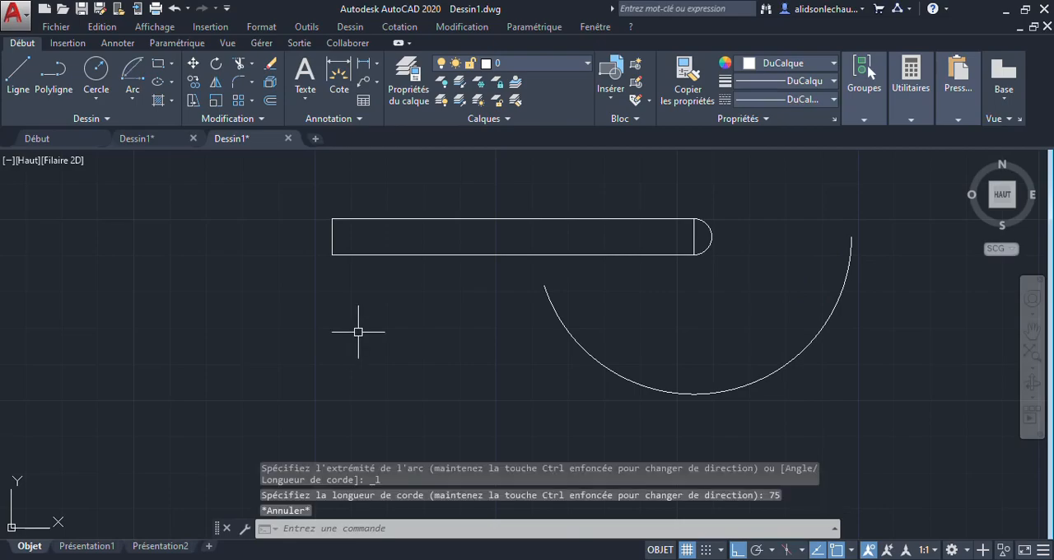
left_click(141, 93)
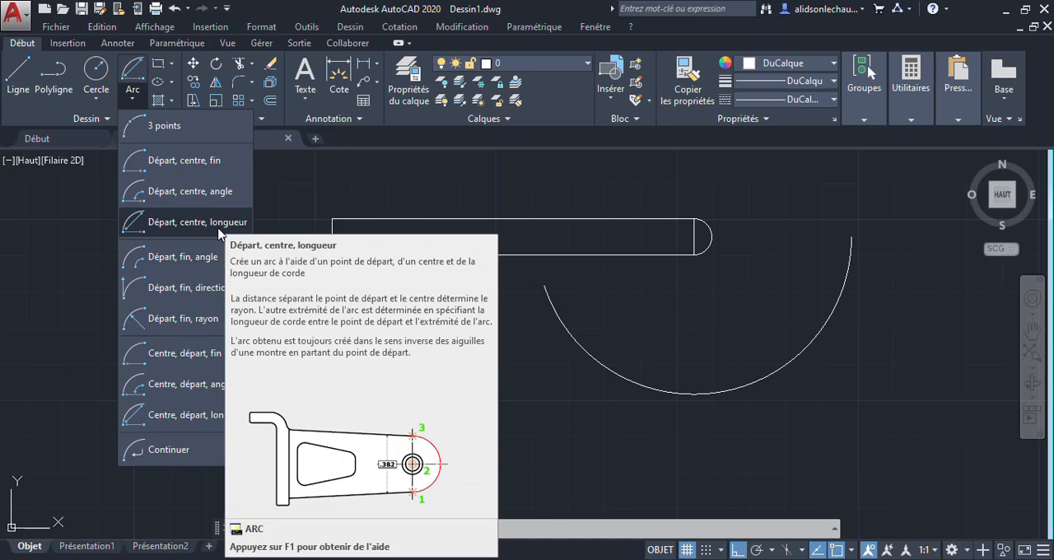
left_click(219, 233)
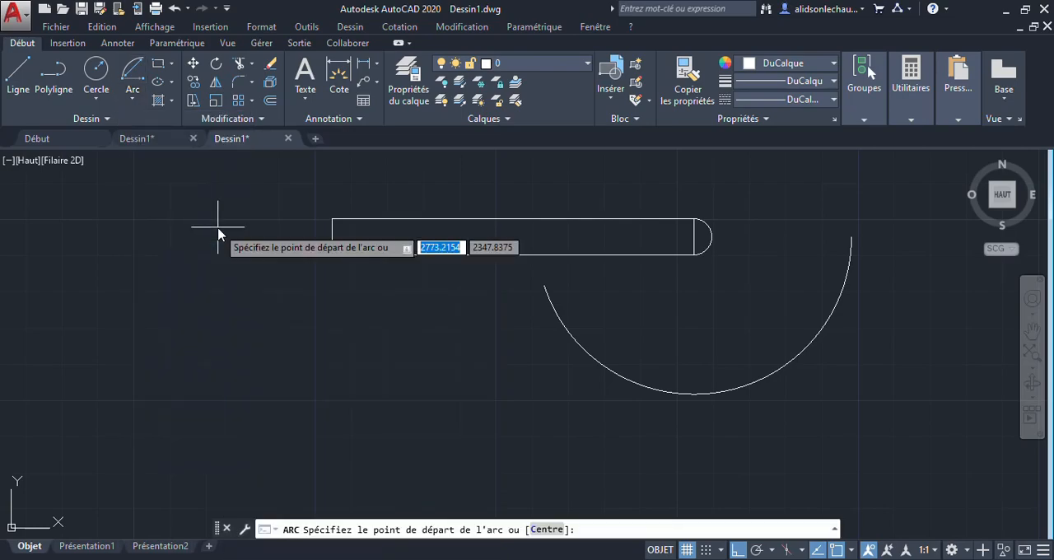
left_click(138, 356)
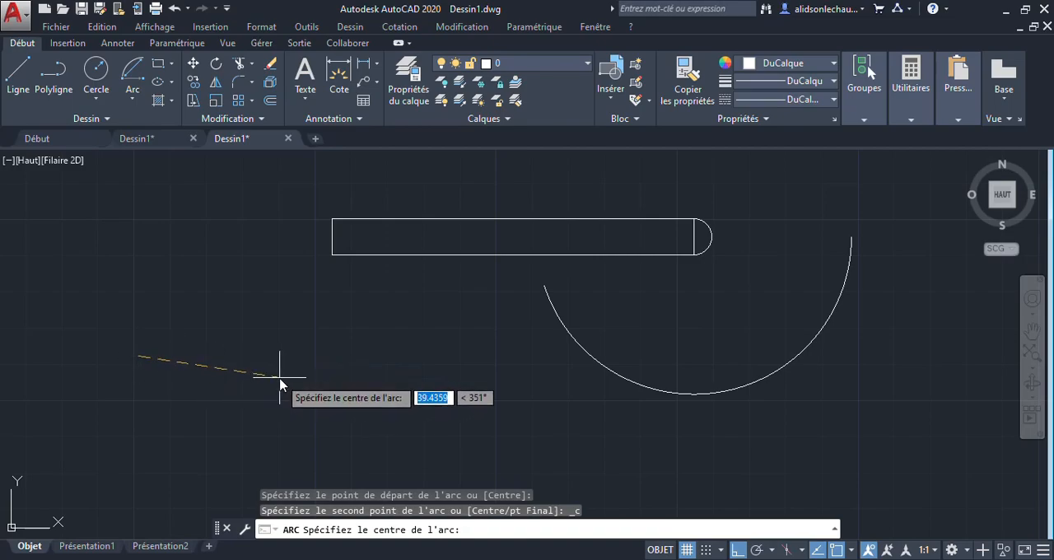
left_click(320, 340)
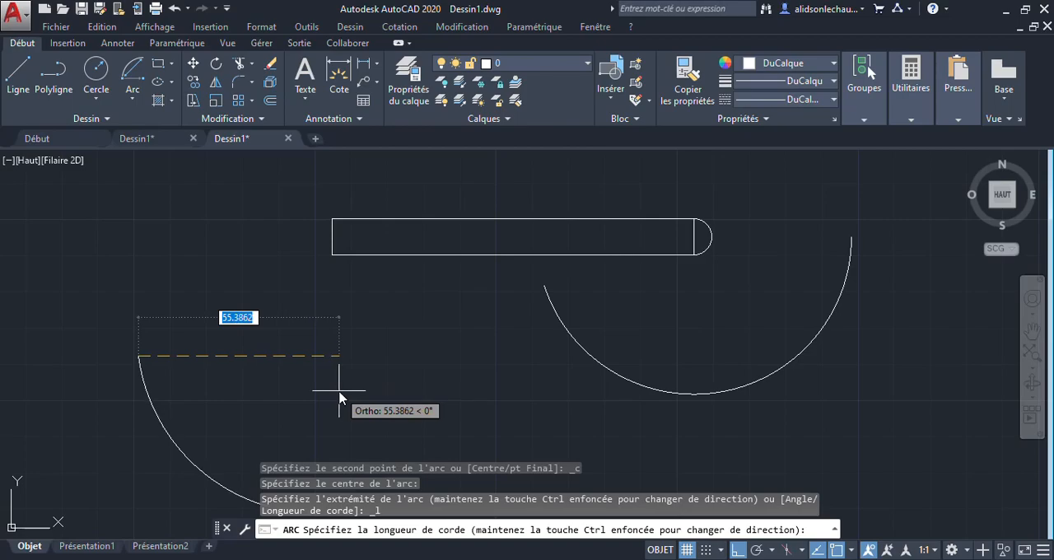
type("60")
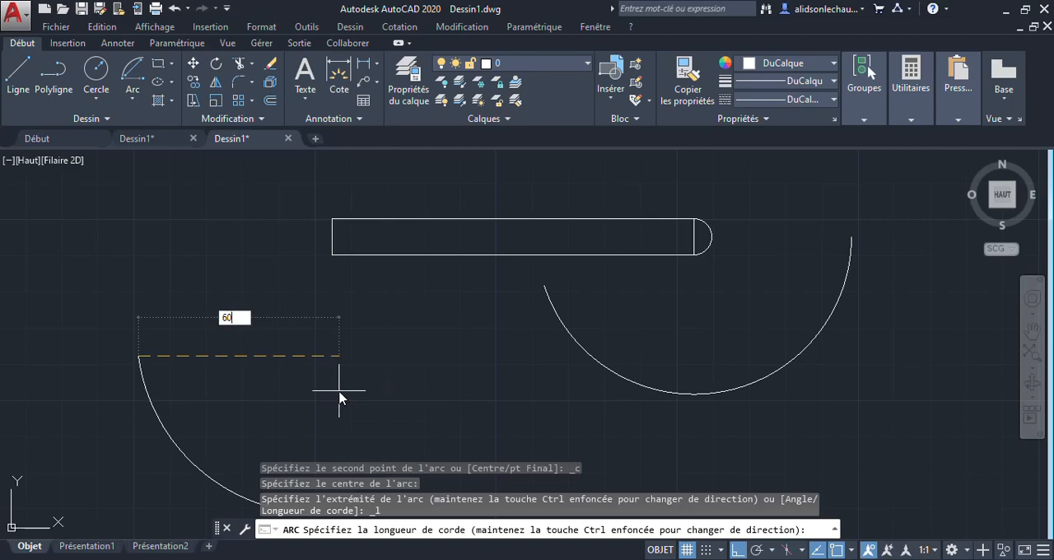
key("Return")
Step: Select the 60 chord-length arc to examine its radius and included angle, and clear the selection
scroll(225, 404, "down", 4)
middle_click_drag(218, 429, 309, 349)
scroll(297, 358, "up", 4)
left_click(305, 330)
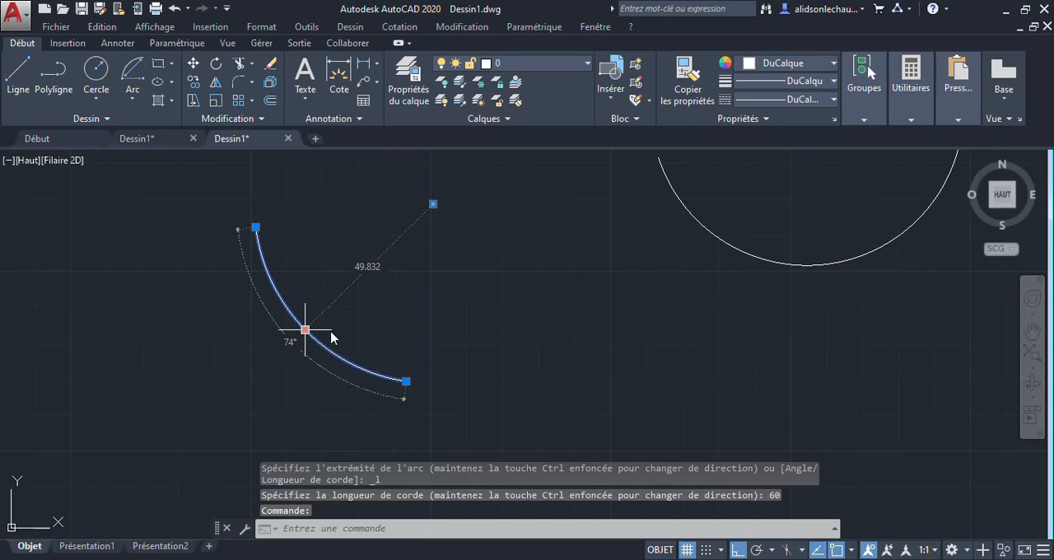
key("Escape")
scroll(500, 284, "up", 2)
left_click(645, 384)
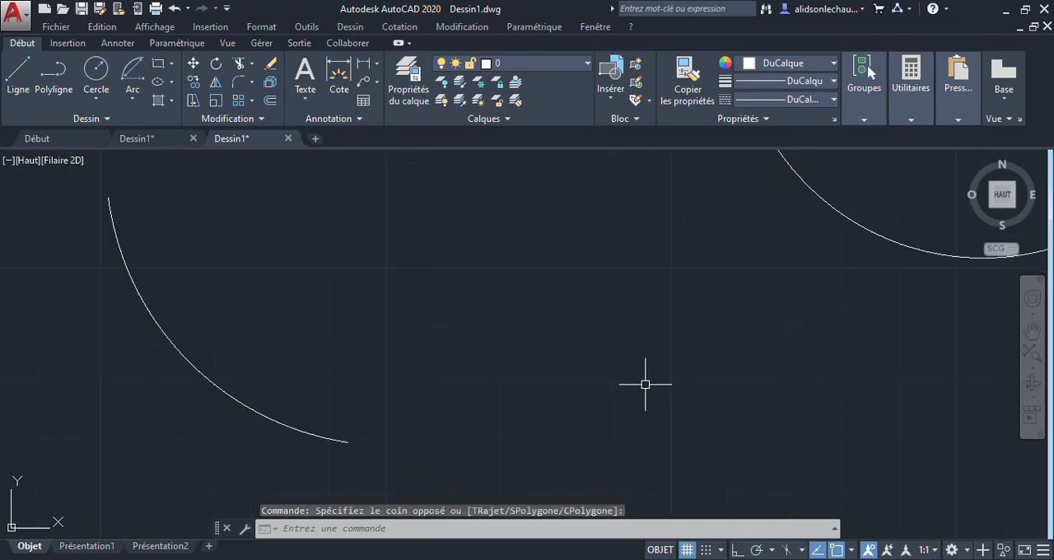
Step: Draw a start-end-angle arc with an included angle of 45°, descending to the right beside the chord-length arc
left_click(136, 95)
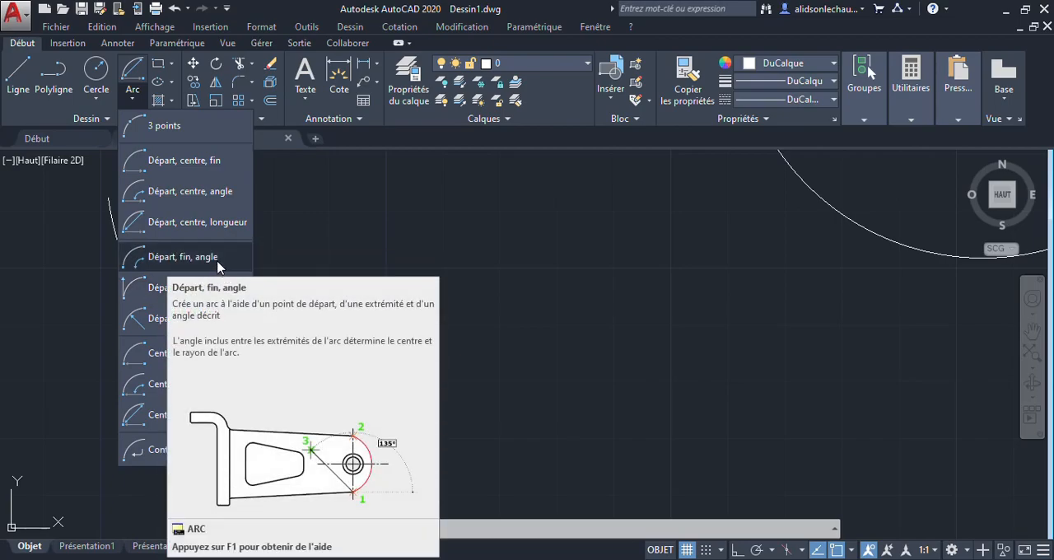
left_click(217, 262)
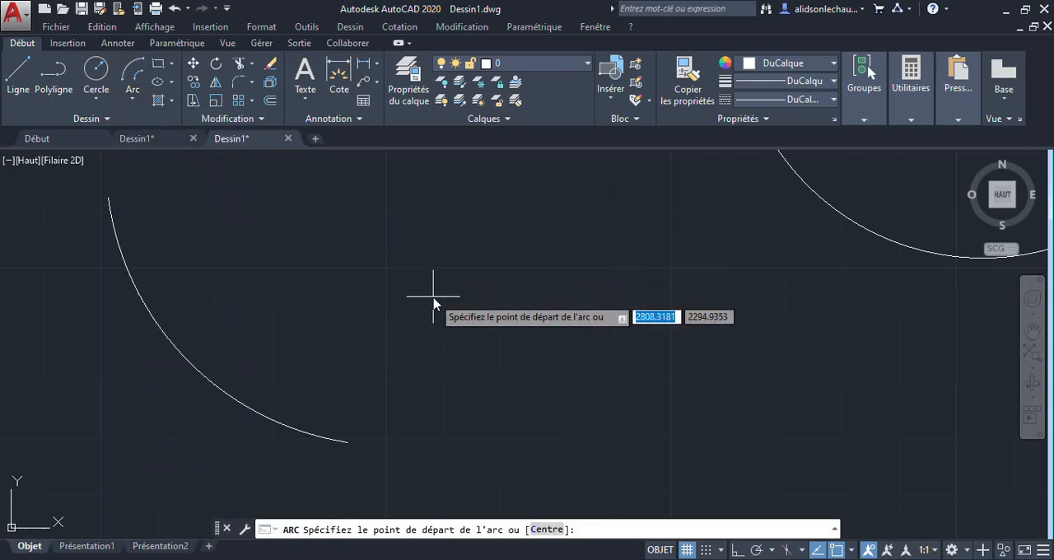
left_click(425, 252)
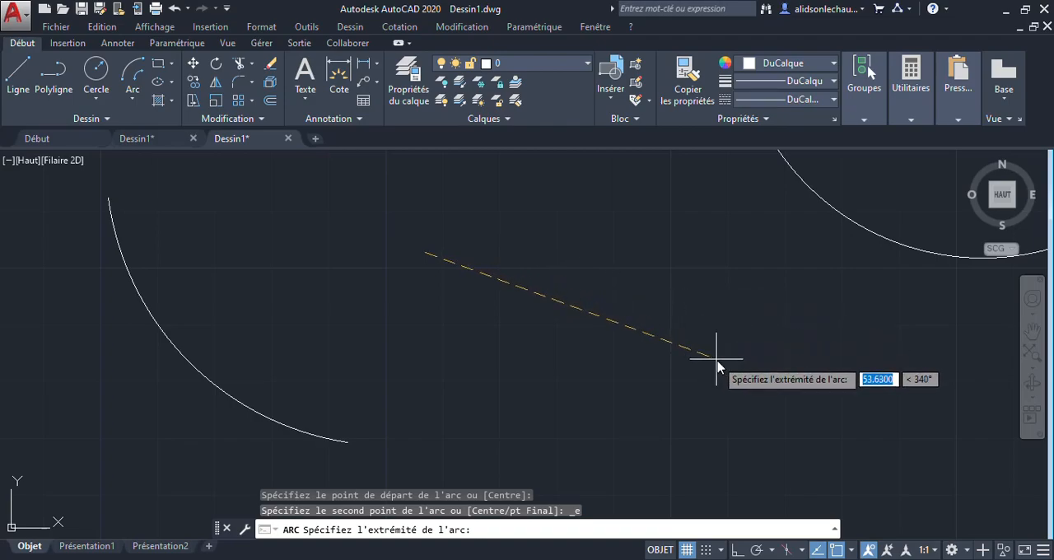
scroll(823, 414, "down", 2)
middle_click_drag(823, 414, 527, 308)
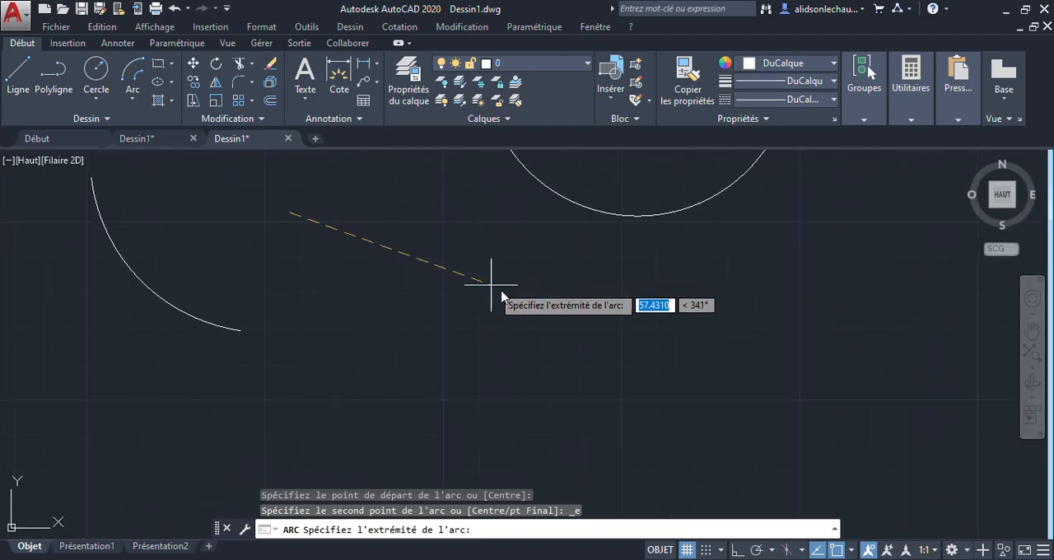
left_click(545, 309)
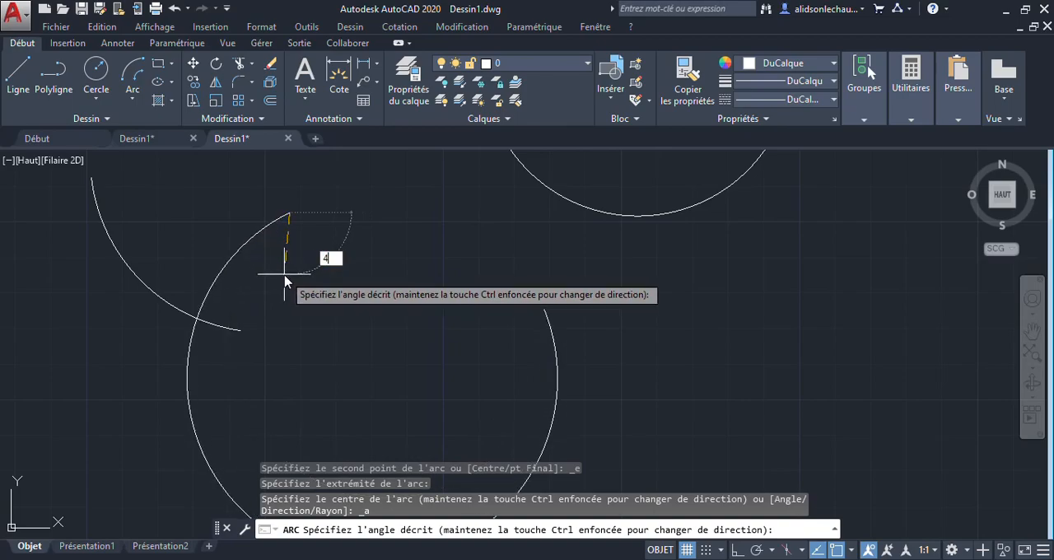
key("Return")
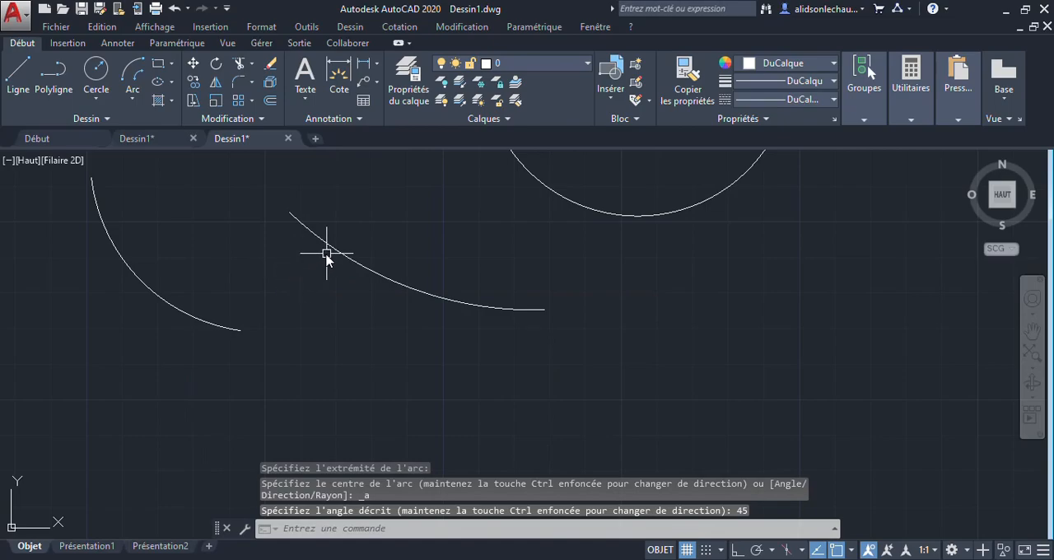
scroll(323, 262, "down", 2)
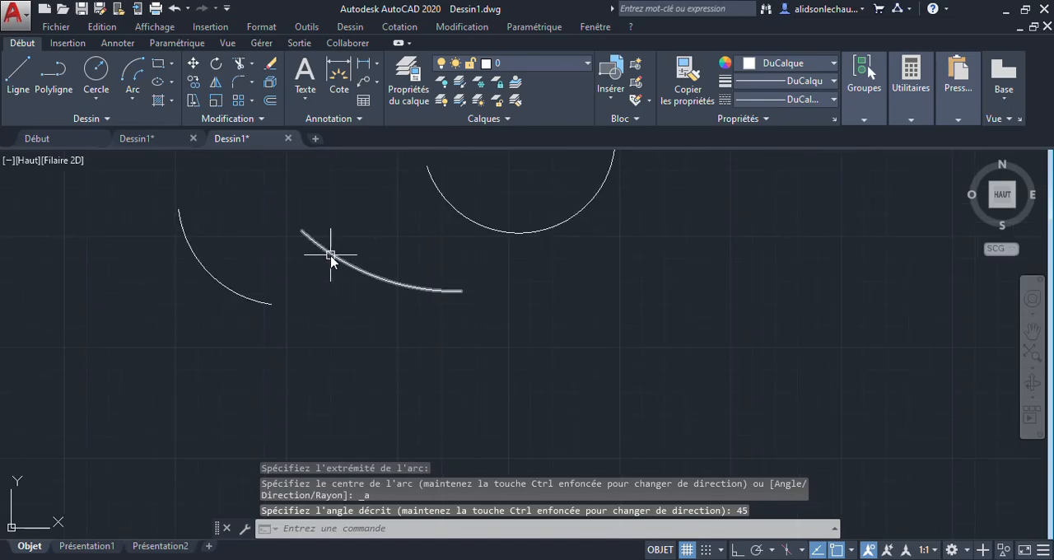
left_click(335, 261)
scroll(387, 229, "down", 5)
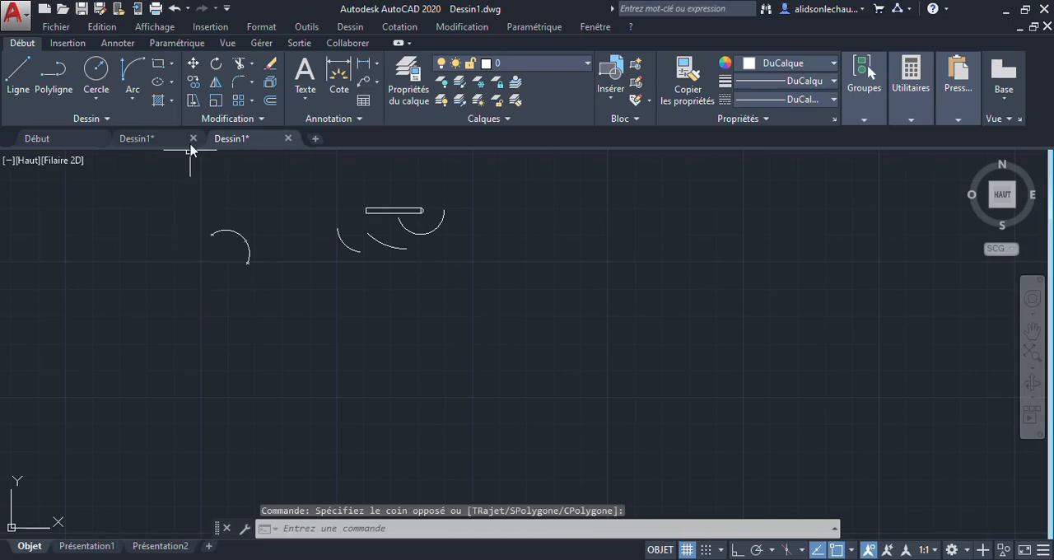
Step: Draw a large start-end-direction arc in the empty area right of the existing arcs, with a start tangent direction of 65°
left_click(129, 100)
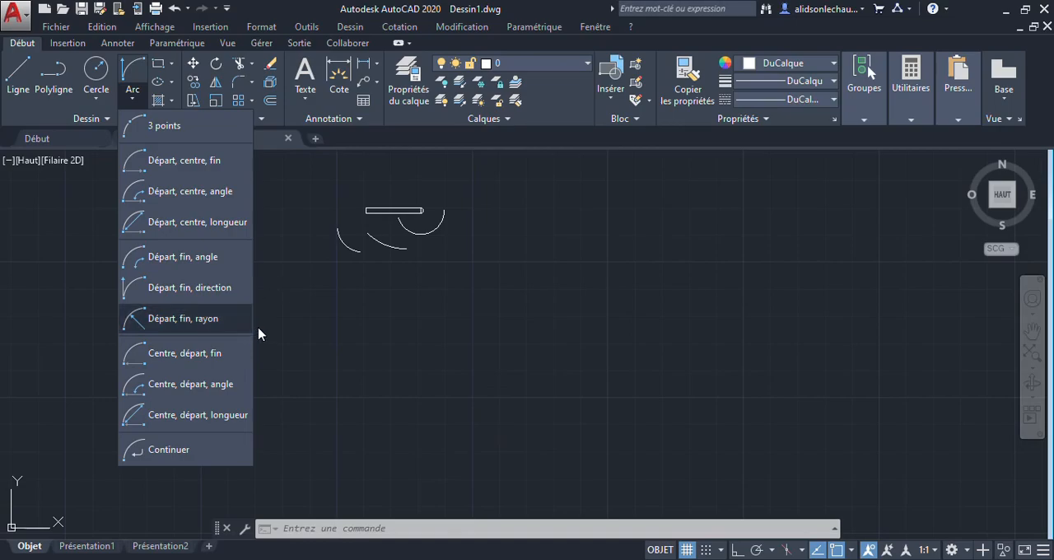
left_click(239, 290)
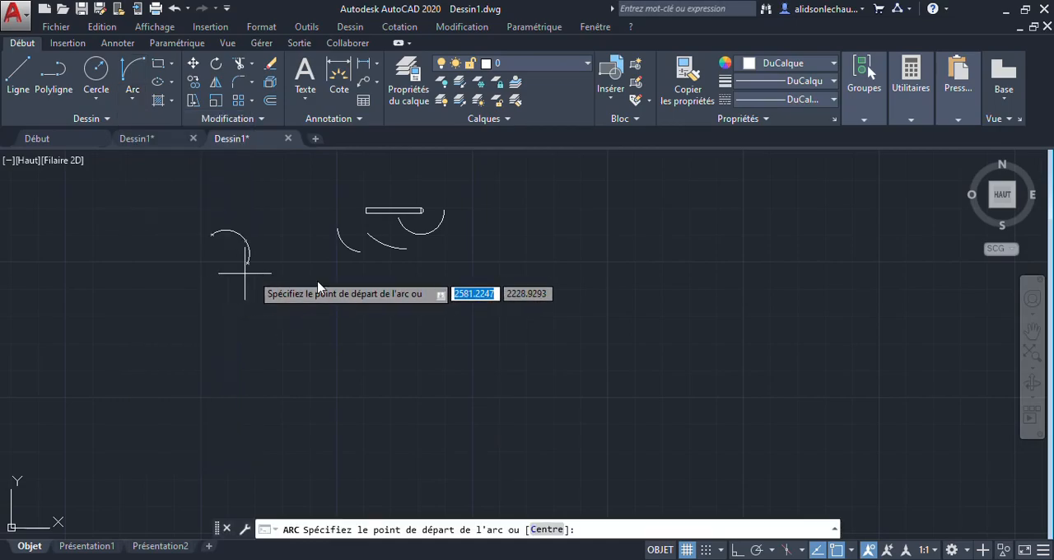
scroll(539, 280, "up", 3)
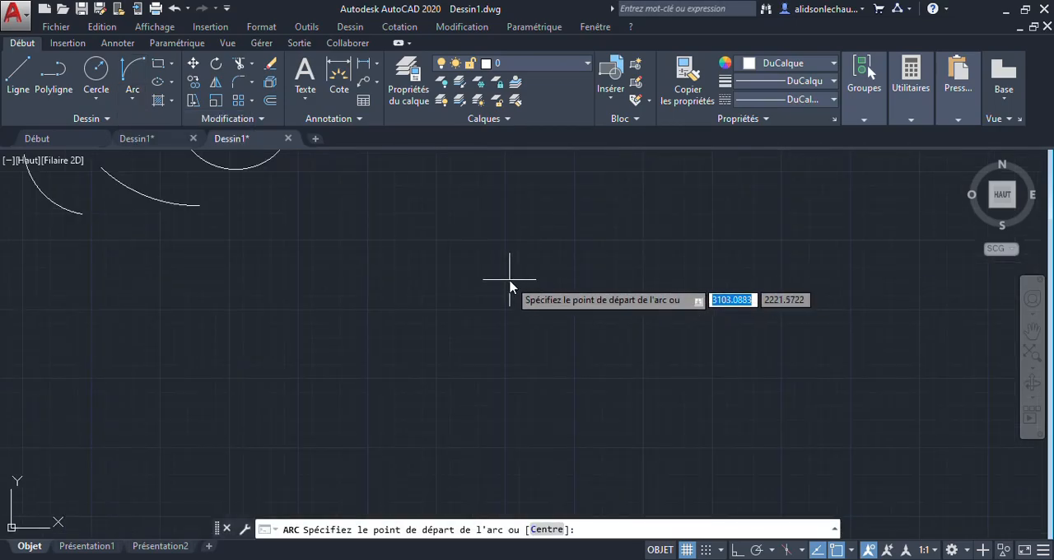
left_click(408, 267)
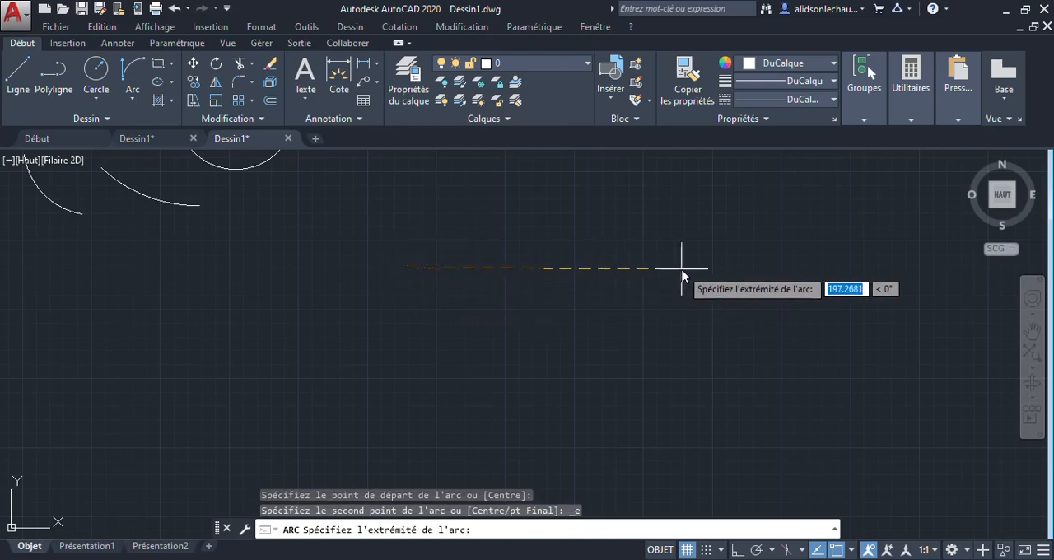
left_click(828, 206)
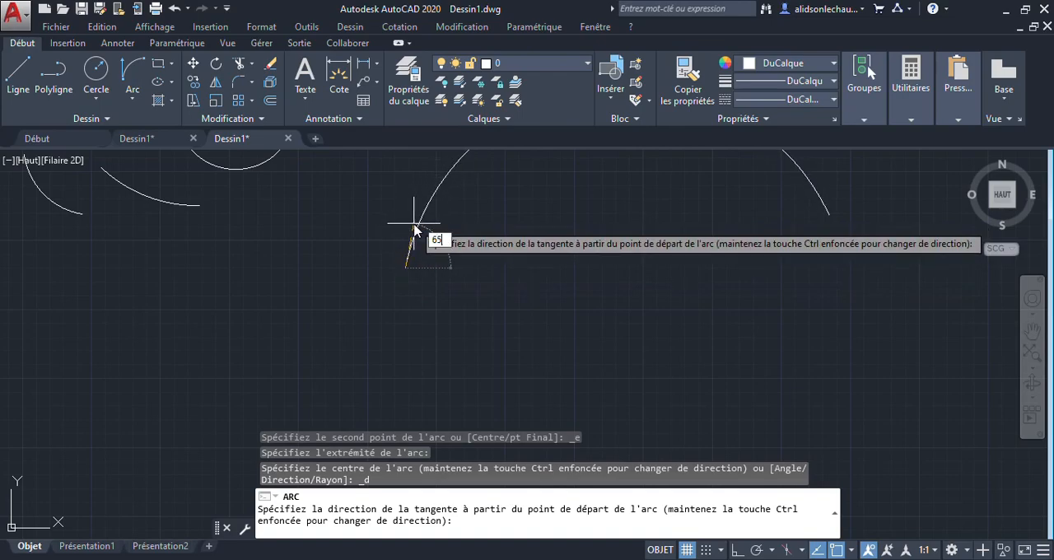
key("Return")
scroll(416, 227, "down", 5)
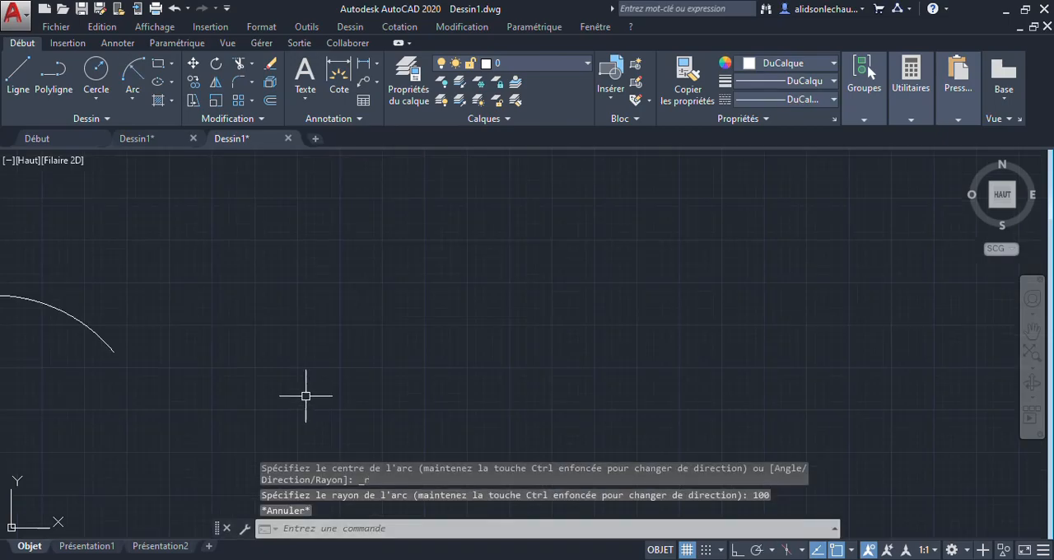
Step: Draw a start-end-radius arc of radius 160 right of the large arc, from lower left to upper right, and check its radius
left_click(132, 99)
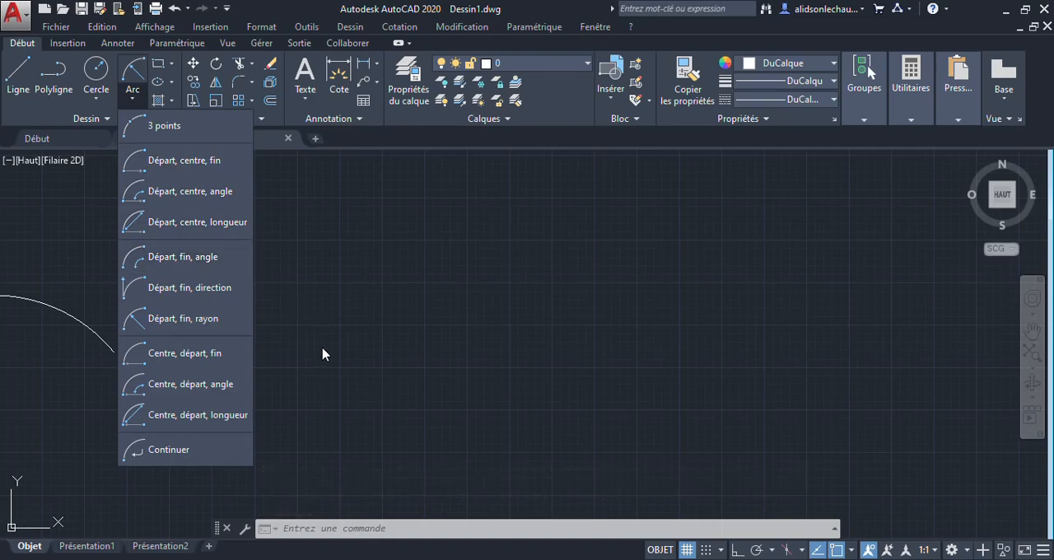
left_click(195, 320)
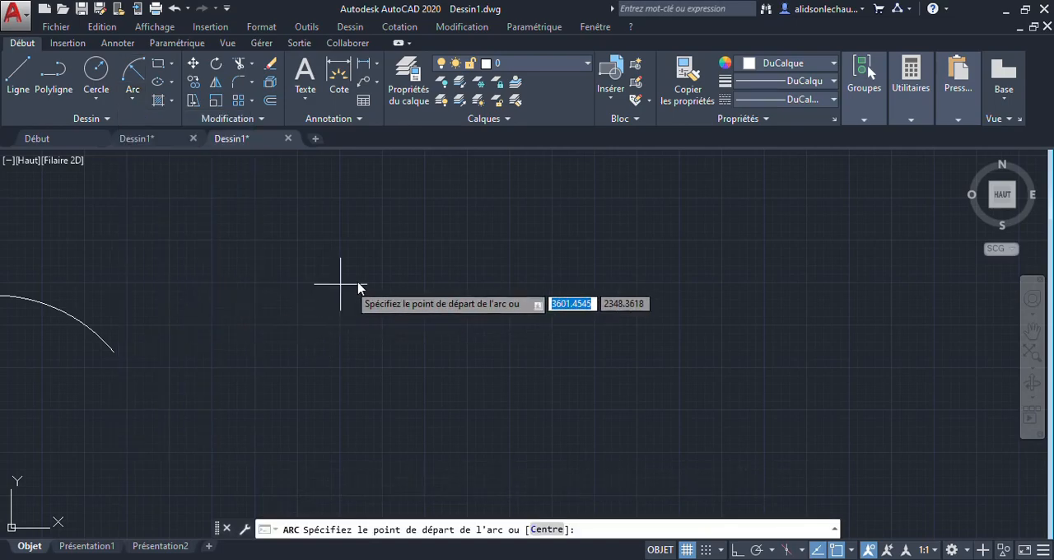
left_click(313, 420)
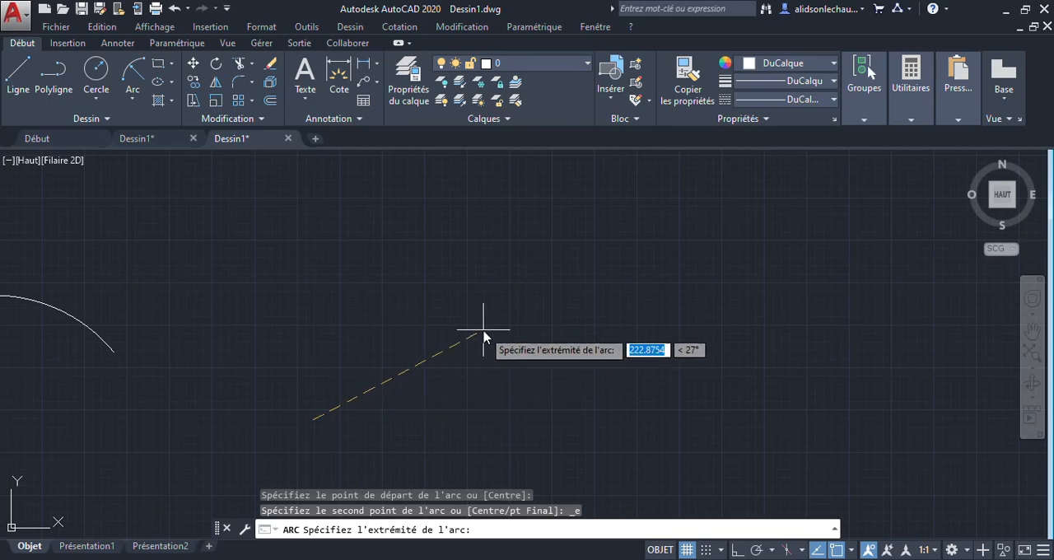
left_click(507, 299)
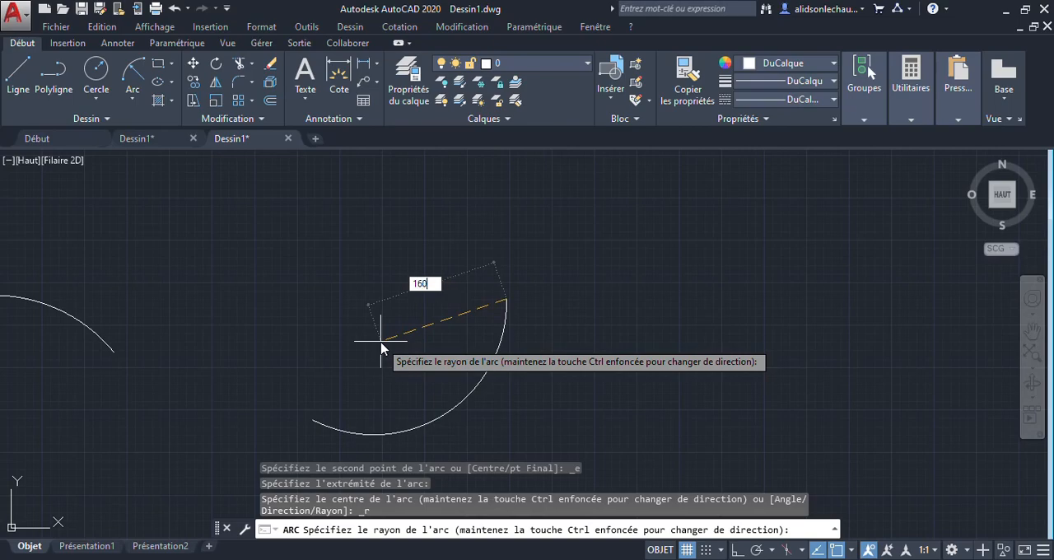
key("Return")
scroll(458, 393, "up", 2)
left_click(456, 400)
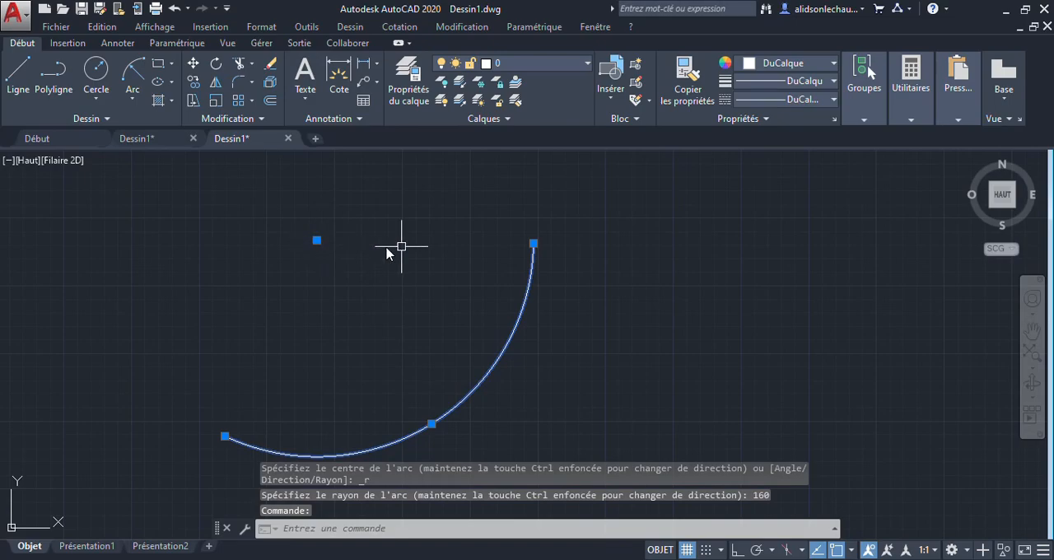
mouse_move(535, 243)
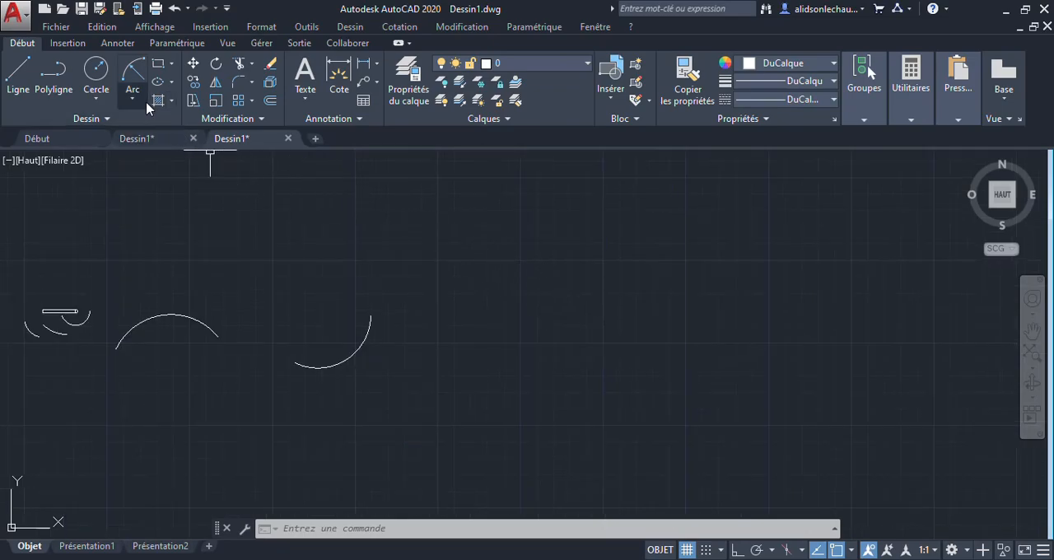
Step: Draw a center-start-end arc with a radius of about 258 right of the other arcs, ending at 172°, and select it
left_click(134, 100)
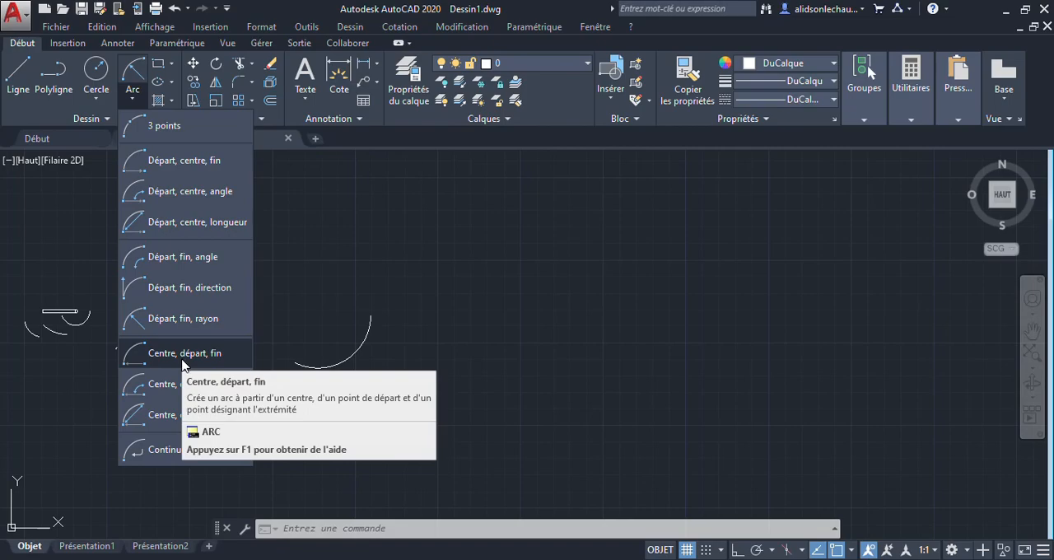
left_click(148, 359)
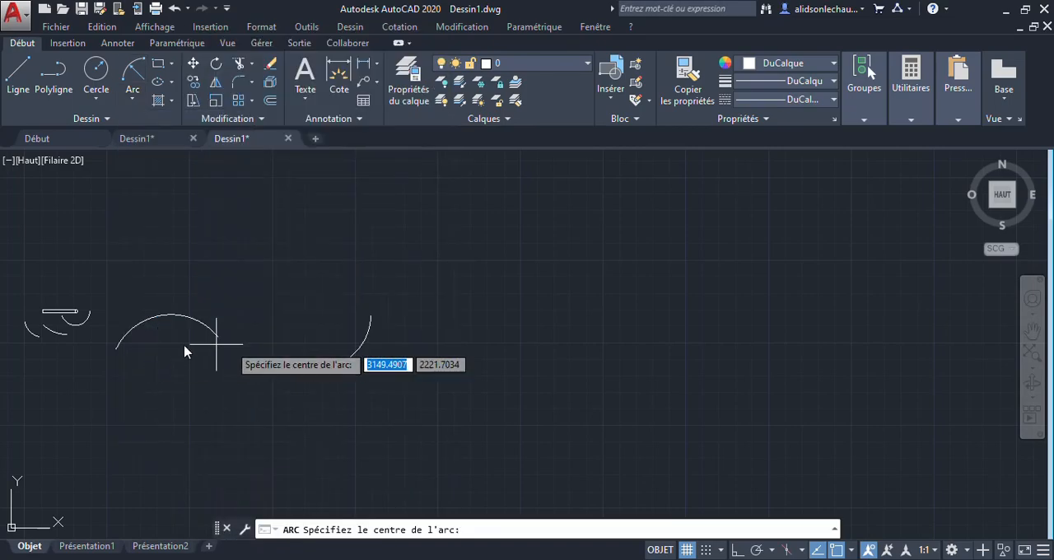
left_click(584, 292)
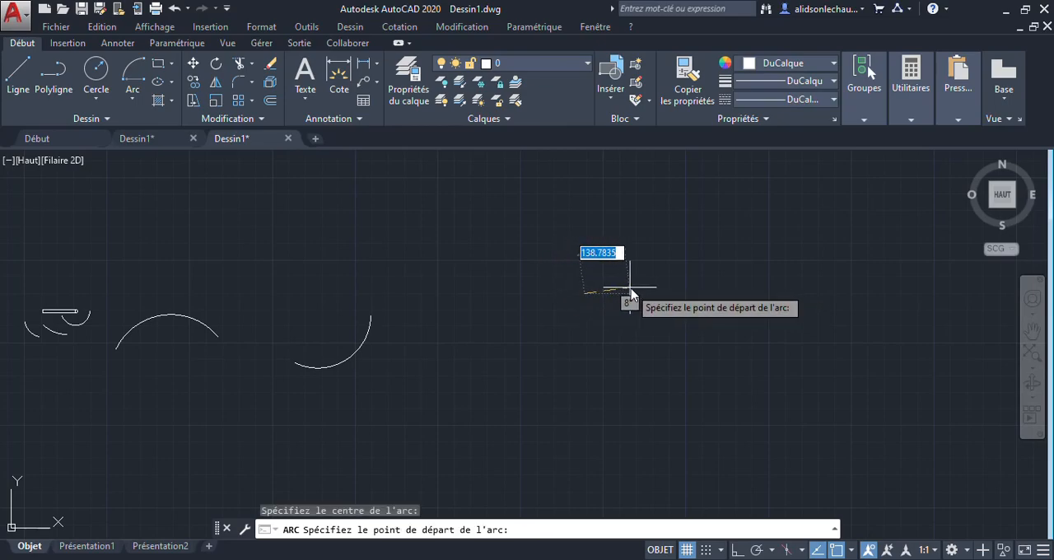
left_click(619, 211)
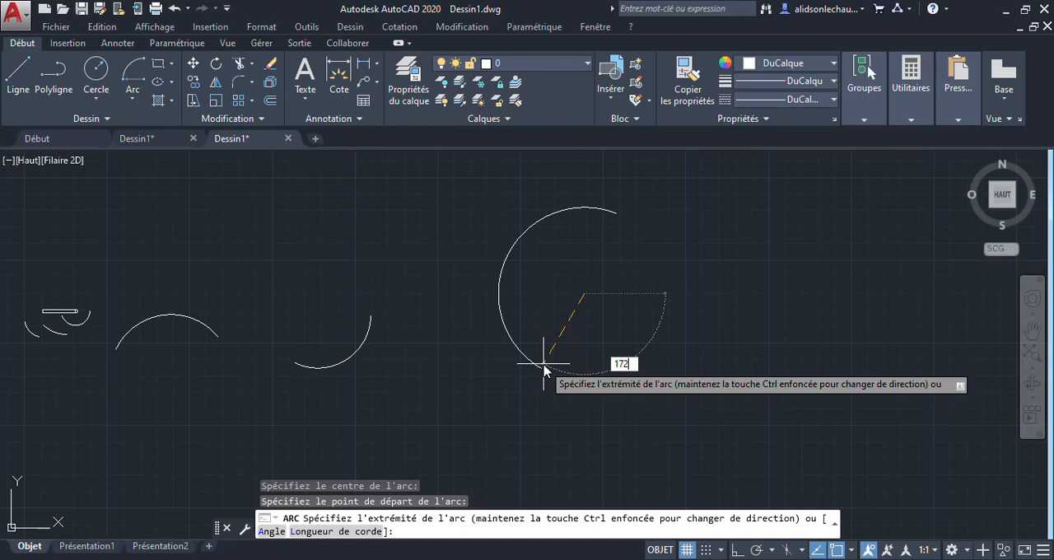
key("Return")
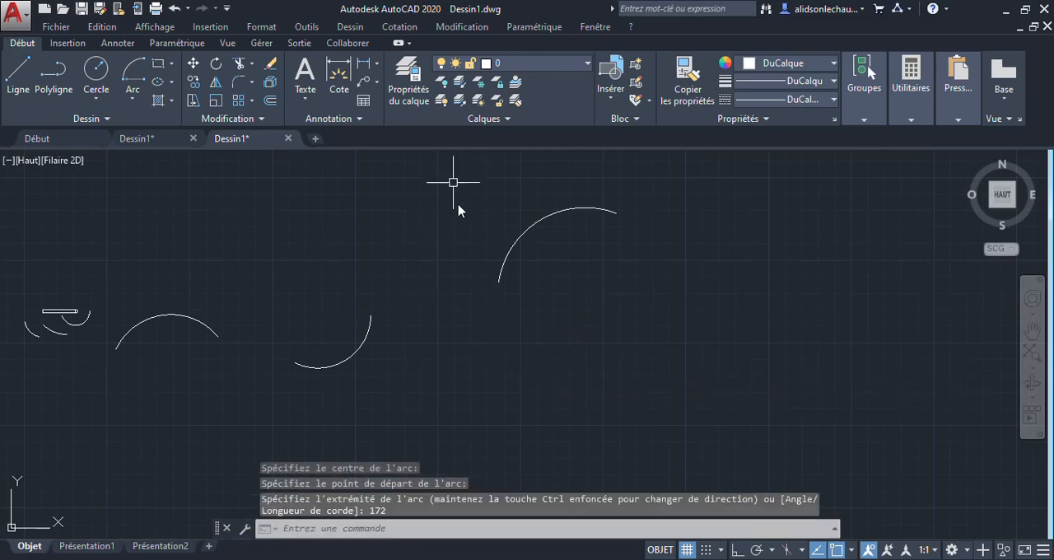
scroll(613, 224, "up", 3)
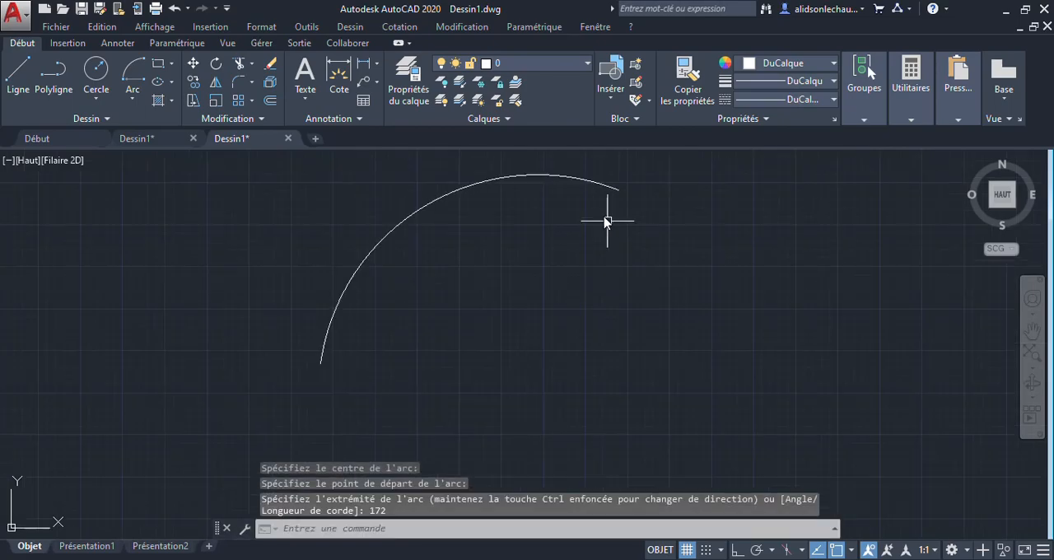
left_click(612, 189)
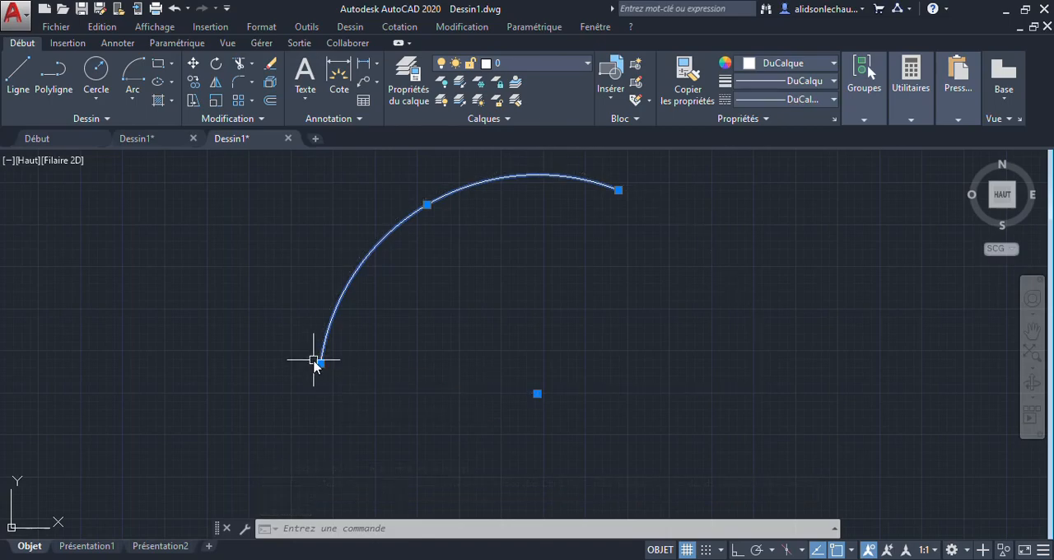
Step: Draw a center-start-angle arc with an included angle of -120°, starting below the previous center-start-end arc's lower end, and select it for inspection
mouse_move(320, 365)
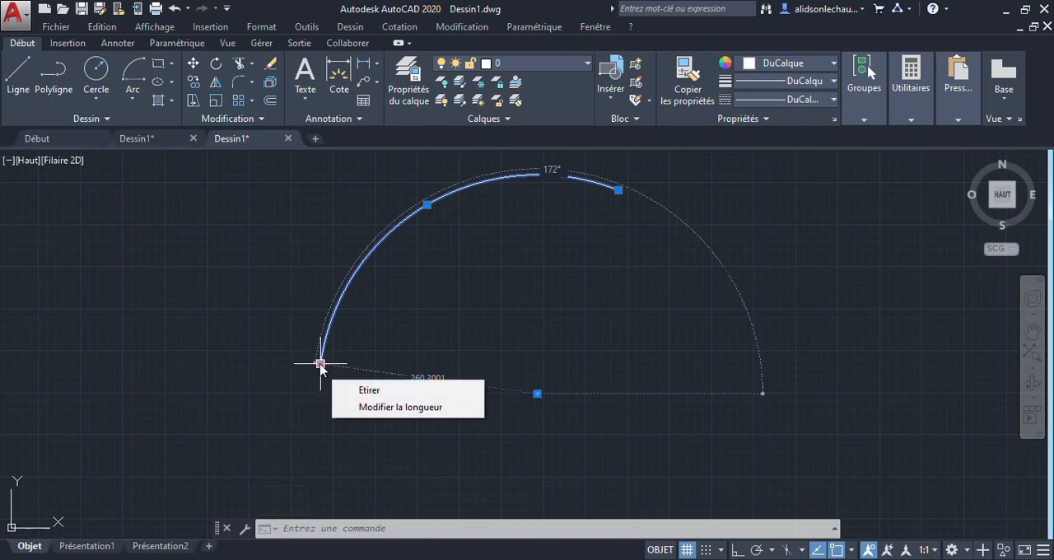
key("Escape")
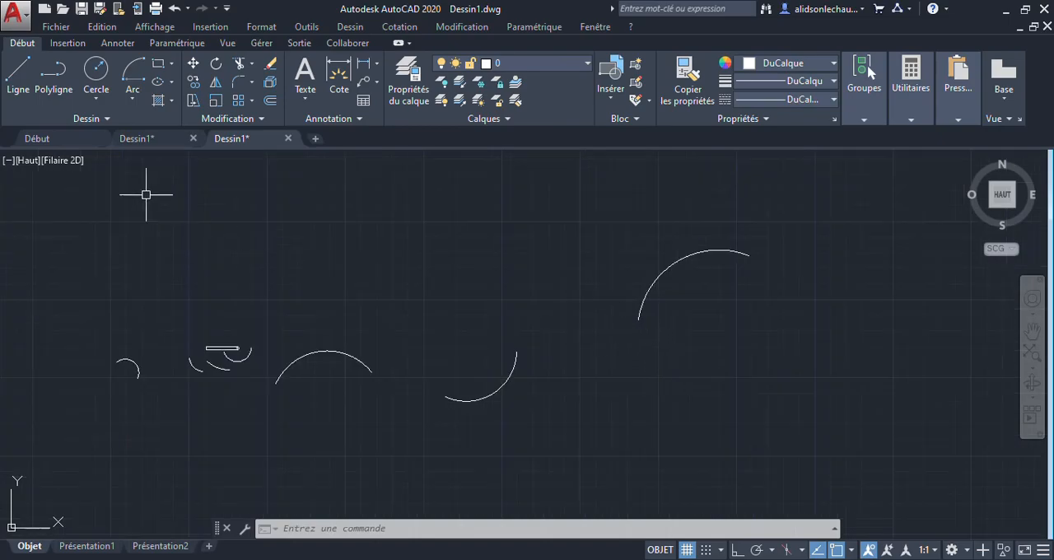
left_click(132, 98)
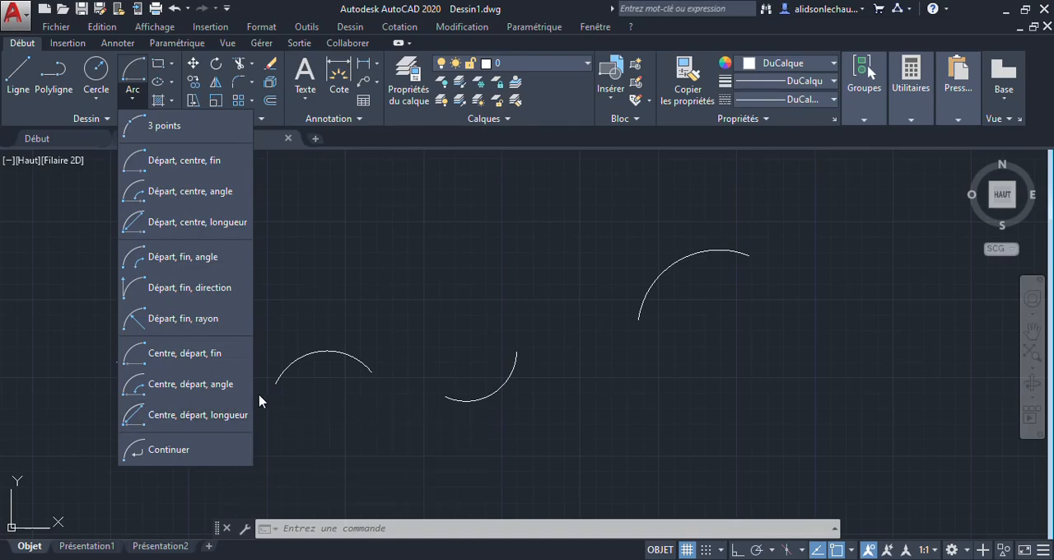
left_click(185, 387)
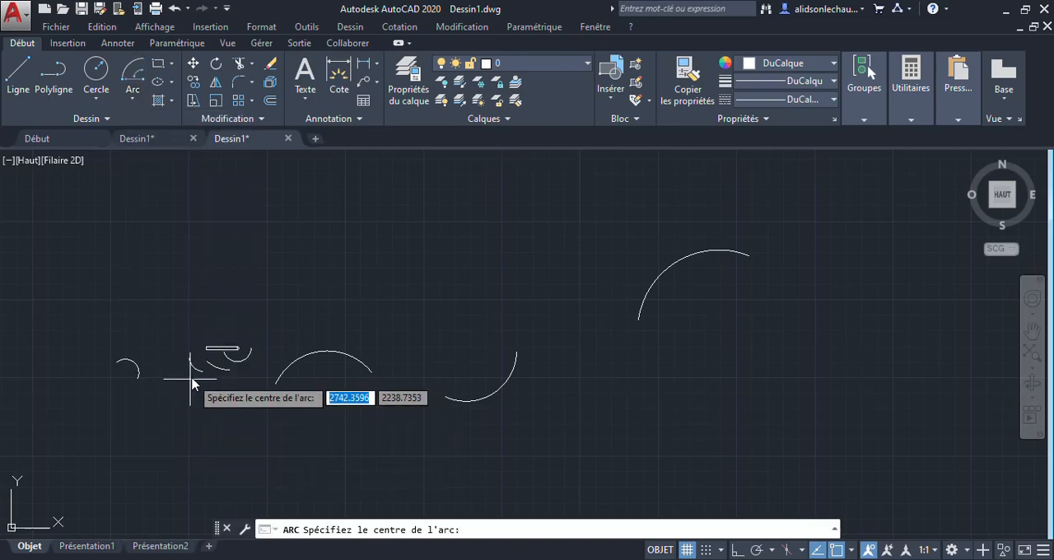
middle_click_drag(658, 368, 446, 341)
scroll(502, 332, "up", 5)
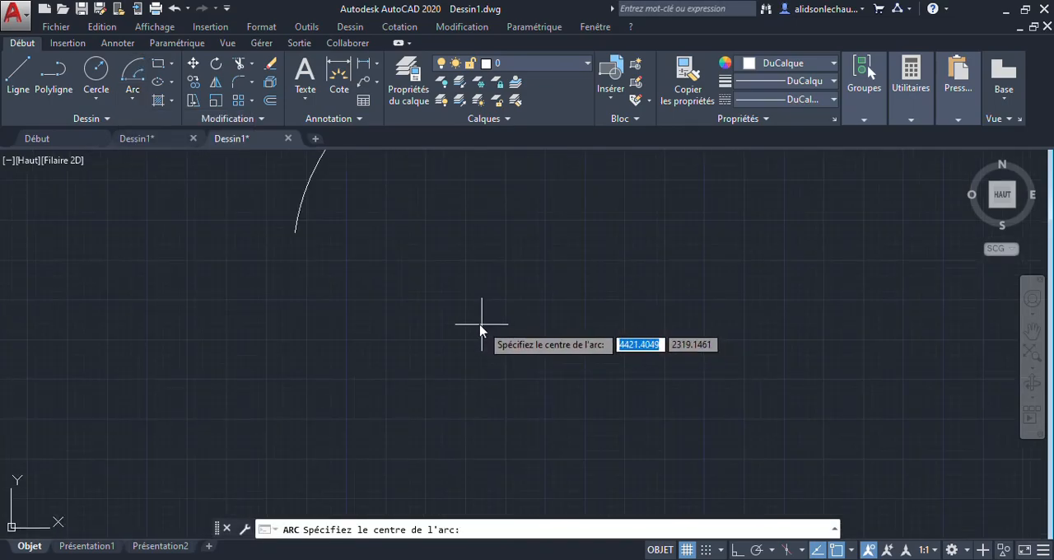
left_click(523, 331)
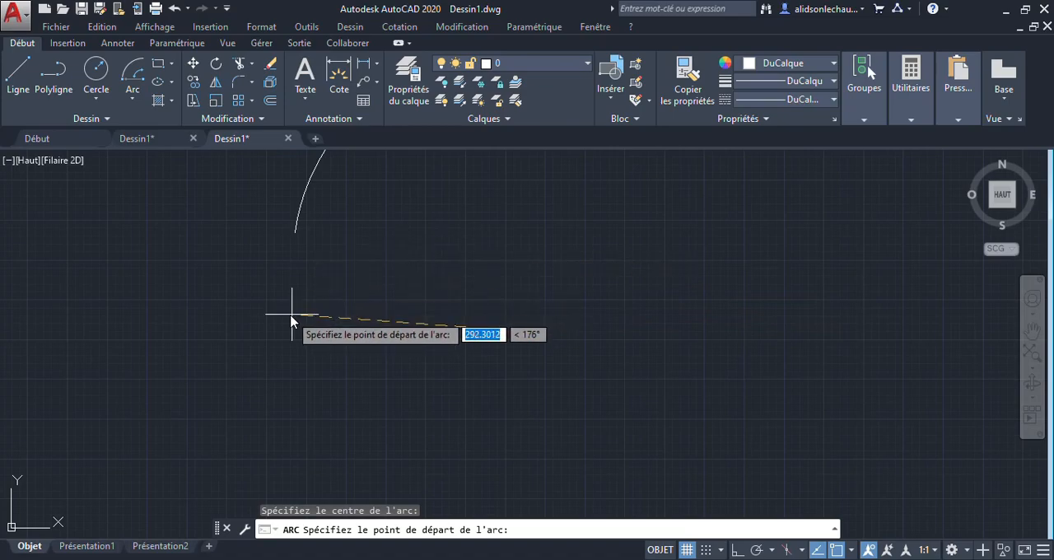
left_click(258, 314)
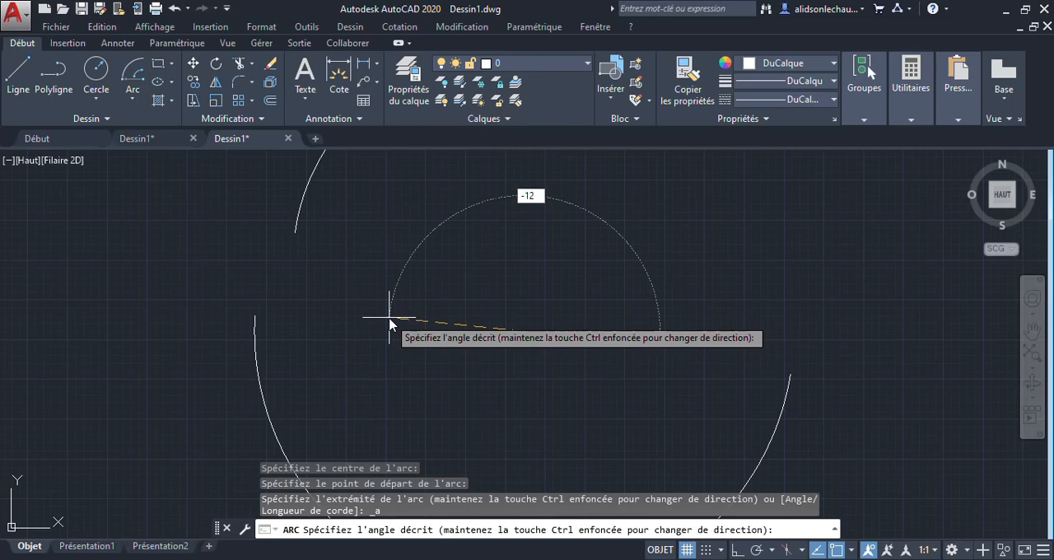
key("Return")
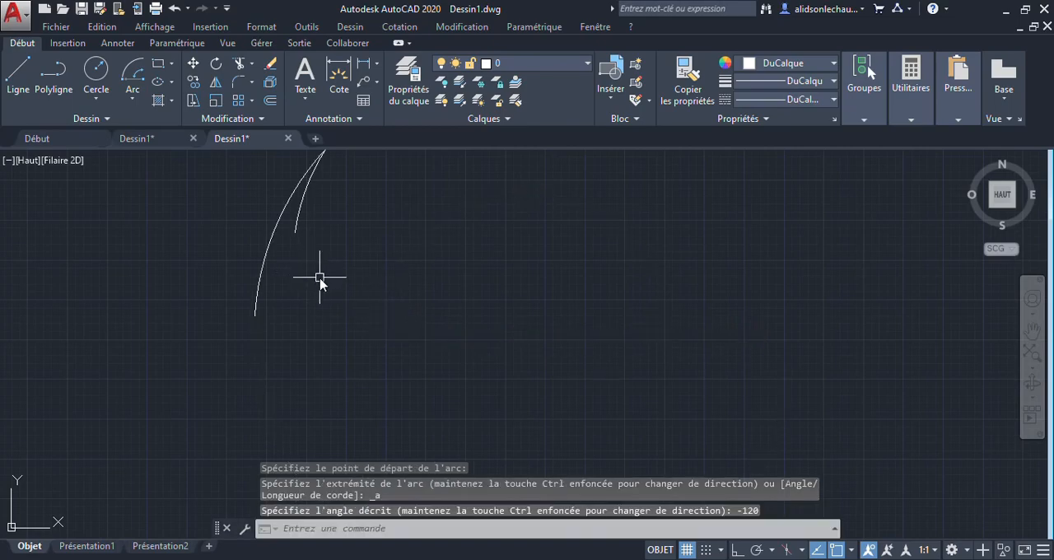
scroll(419, 297, "down", 4)
left_click(450, 208)
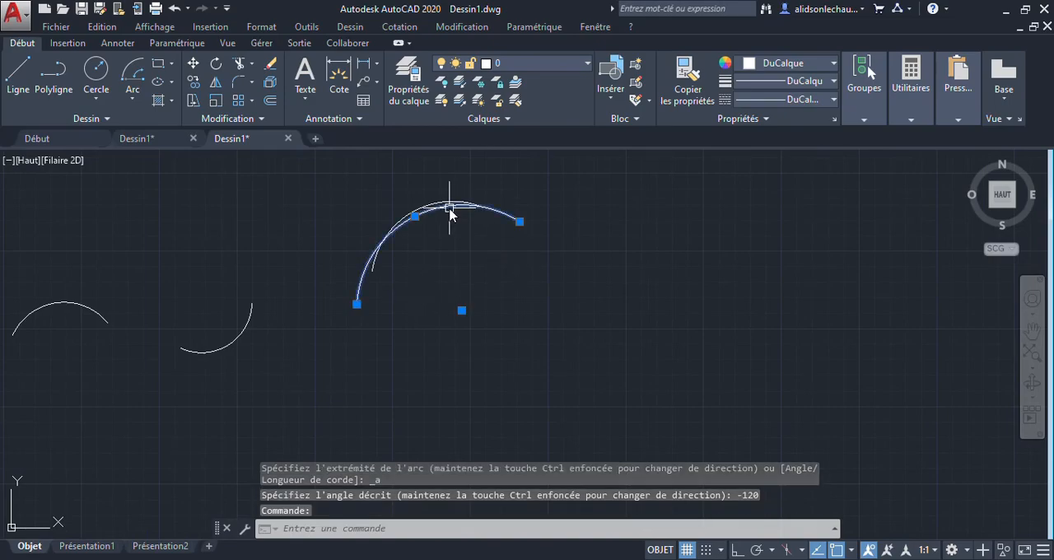
scroll(449, 256, "up", 4)
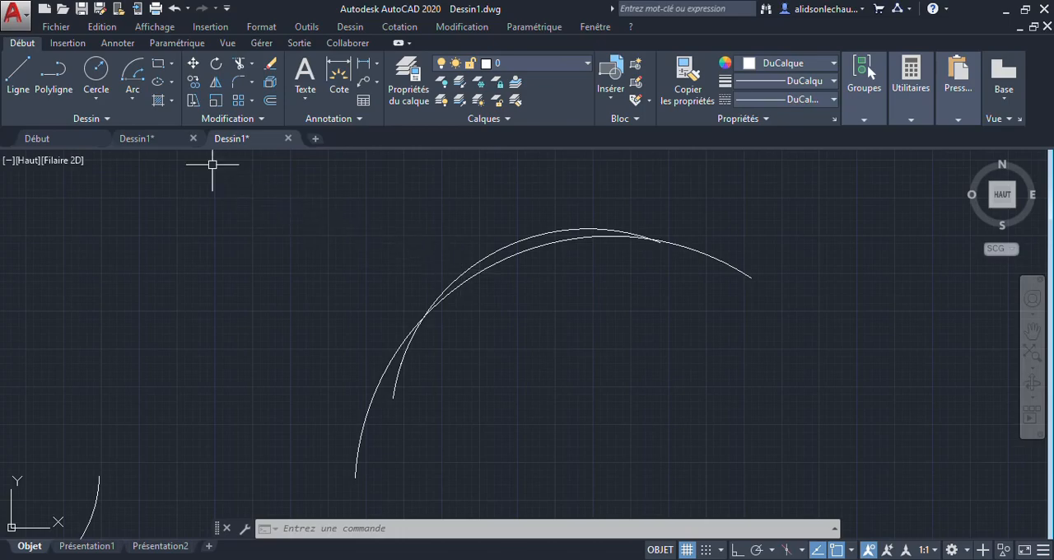
Step: Draw a center-start-length arc with a chord length of 600 in the empty area right of the existing arcs, bulging downward
left_click(132, 99)
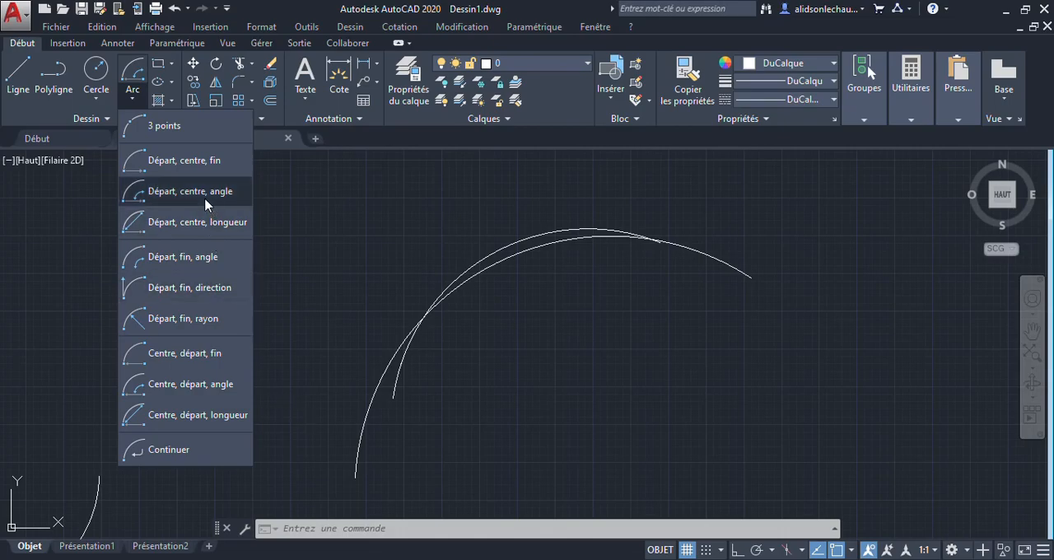
left_click(169, 420)
scroll(388, 395, "down", 5)
middle_click_drag(574, 395, 230, 355)
middle_click_drag(172, 387, 376, 372)
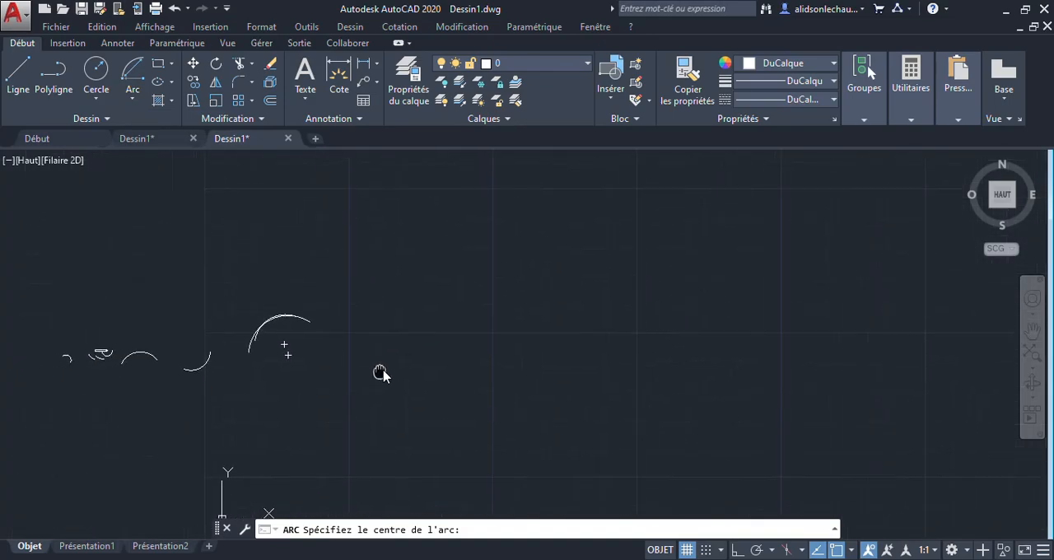
scroll(406, 349, "up", 4)
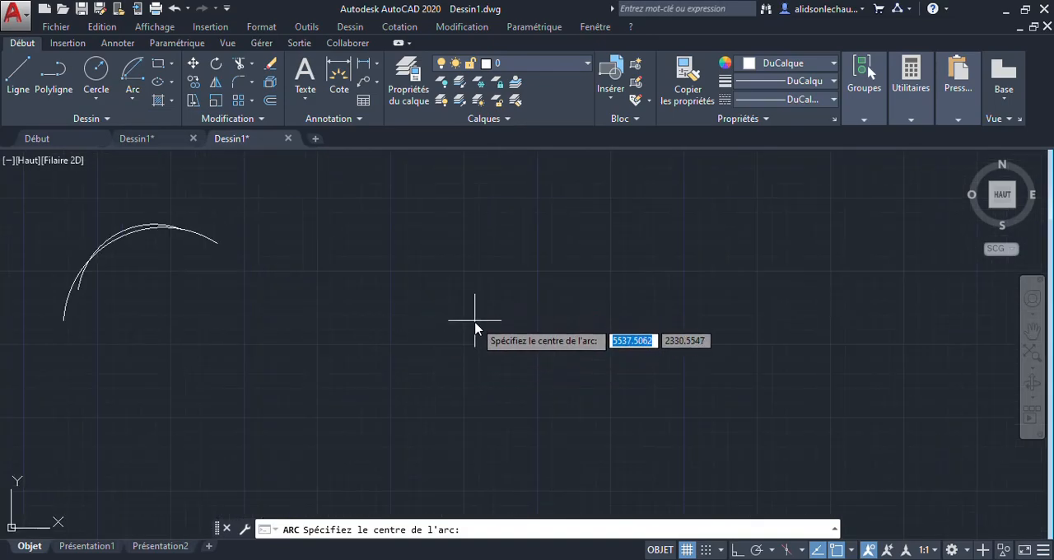
left_click(465, 350)
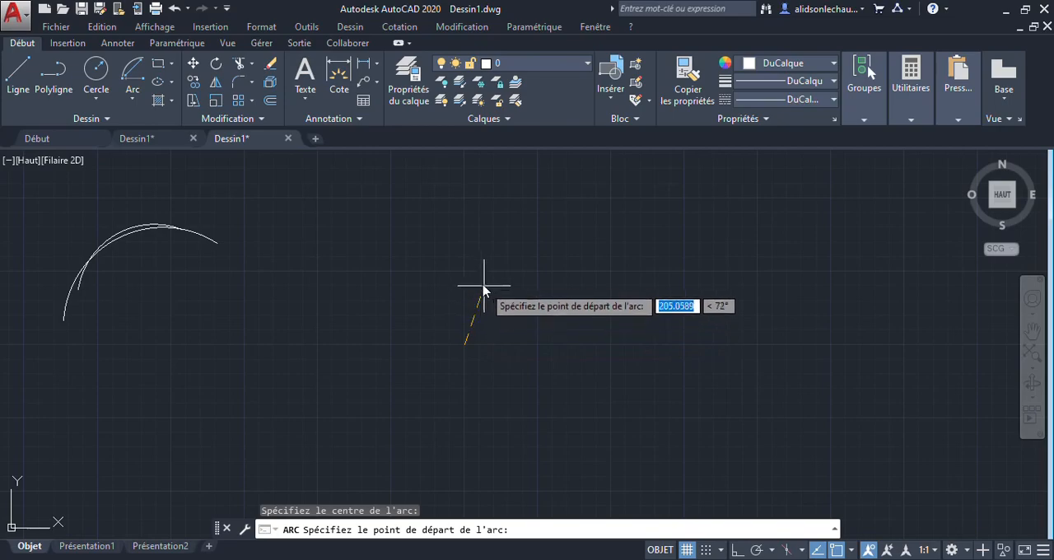
left_click(345, 383)
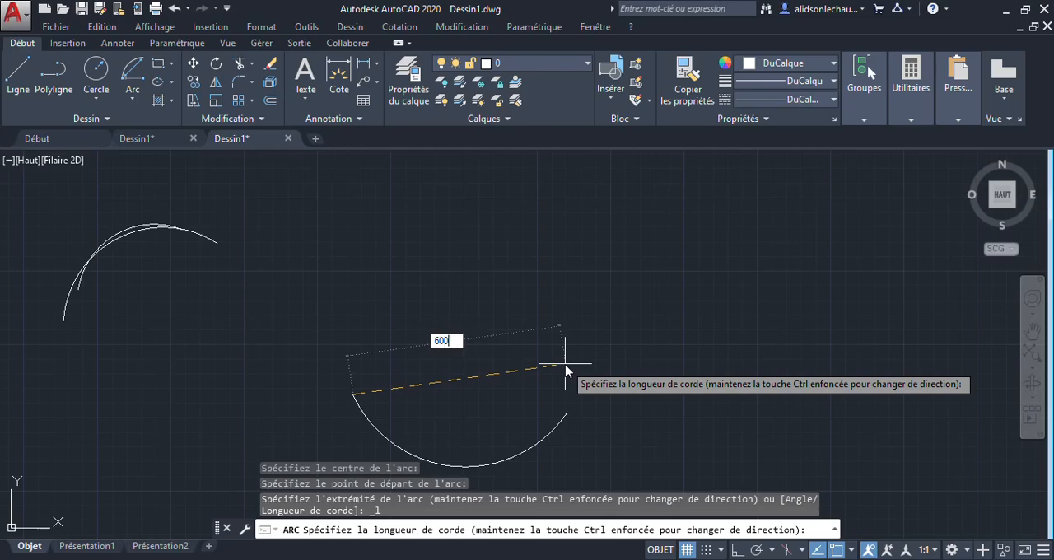
key("Return")
Step: Check the new arc's chord length with a temporary line between its two endpoints, without keeping the line
middle_click_drag(546, 388, 486, 244)
scroll(487, 244, "up", 4)
middle_click_drag(402, 258, 400, 353)
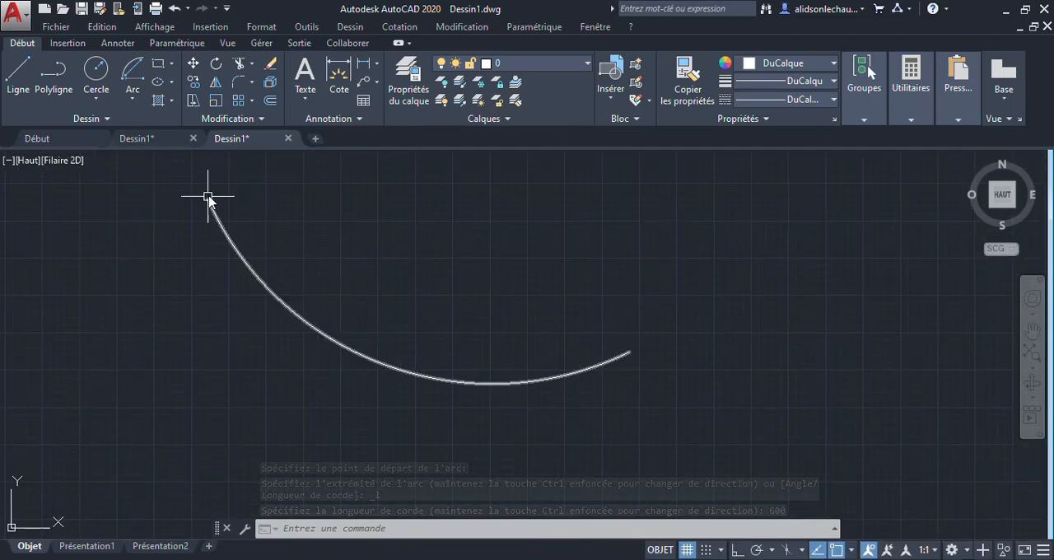
left_click(18, 74)
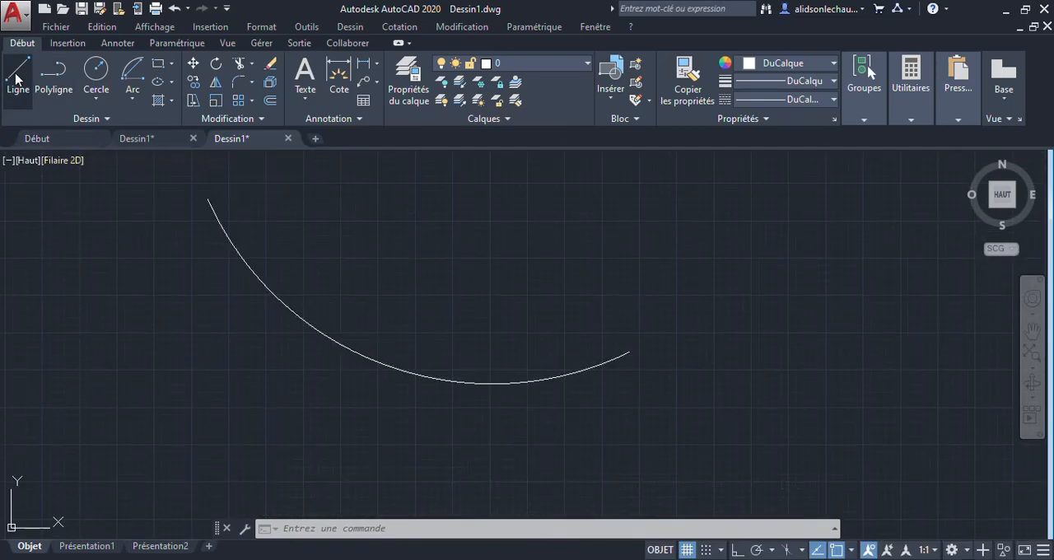
left_click(207, 200)
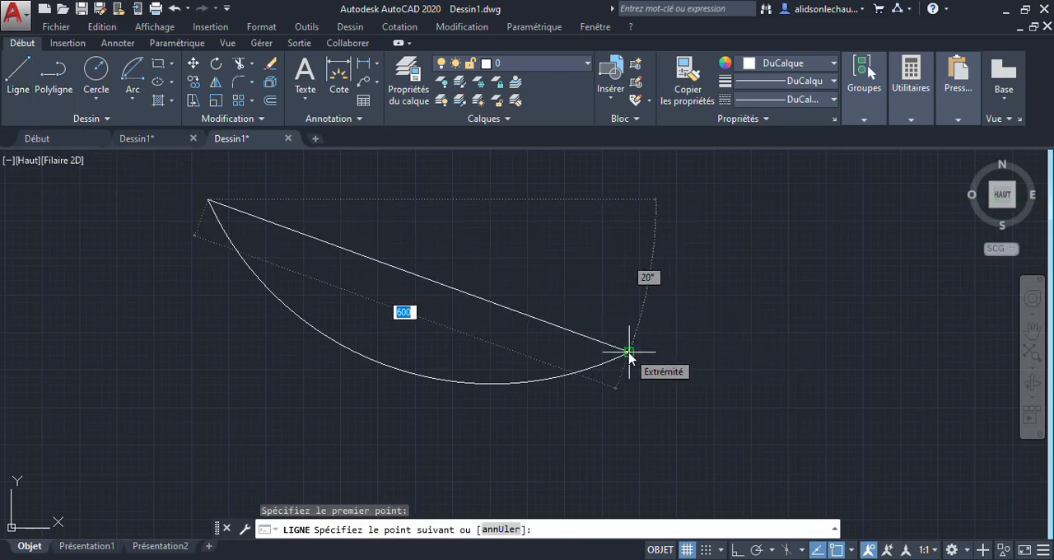
key("Escape")
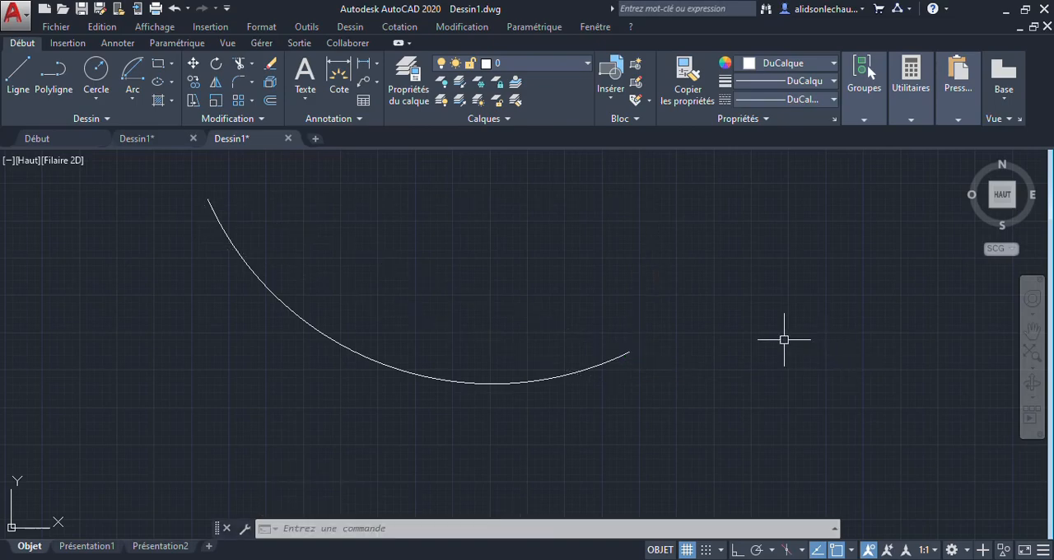
Step: Continue tangentially from the chord-length arc's right end with a shallow, upward-bulging arc extending to the right
left_click(132, 98)
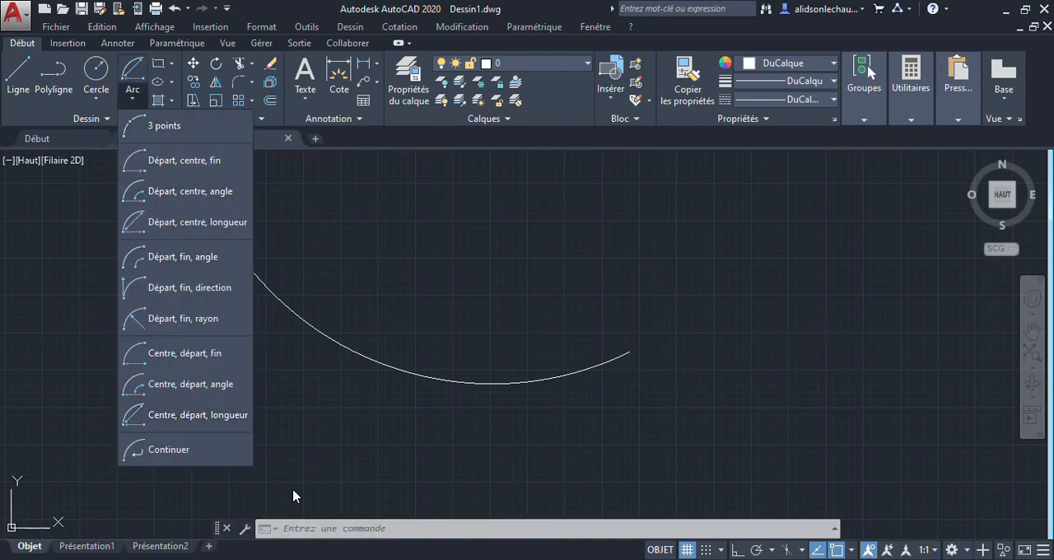
left_click(229, 452)
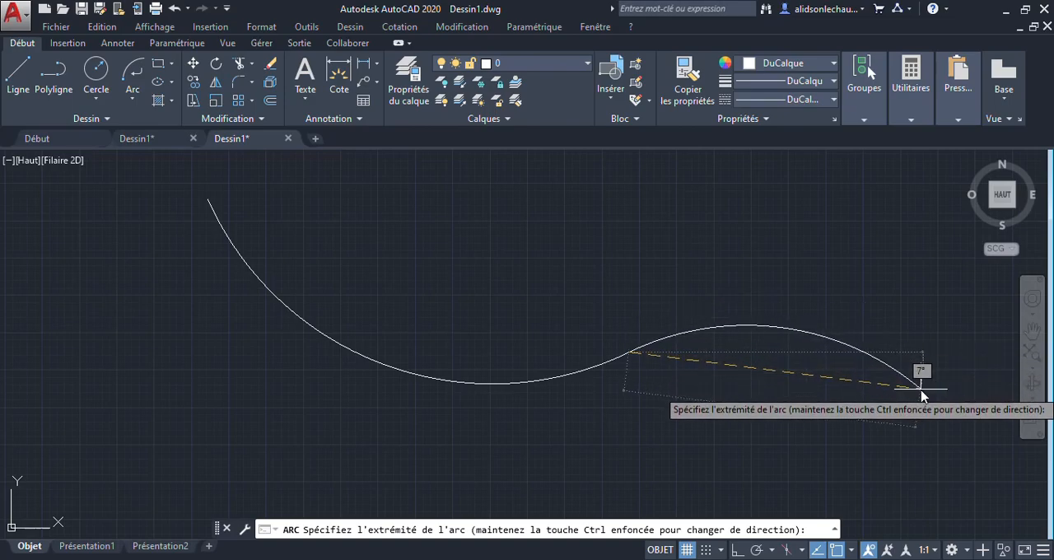
middle_click_drag(909, 338, 511, 302)
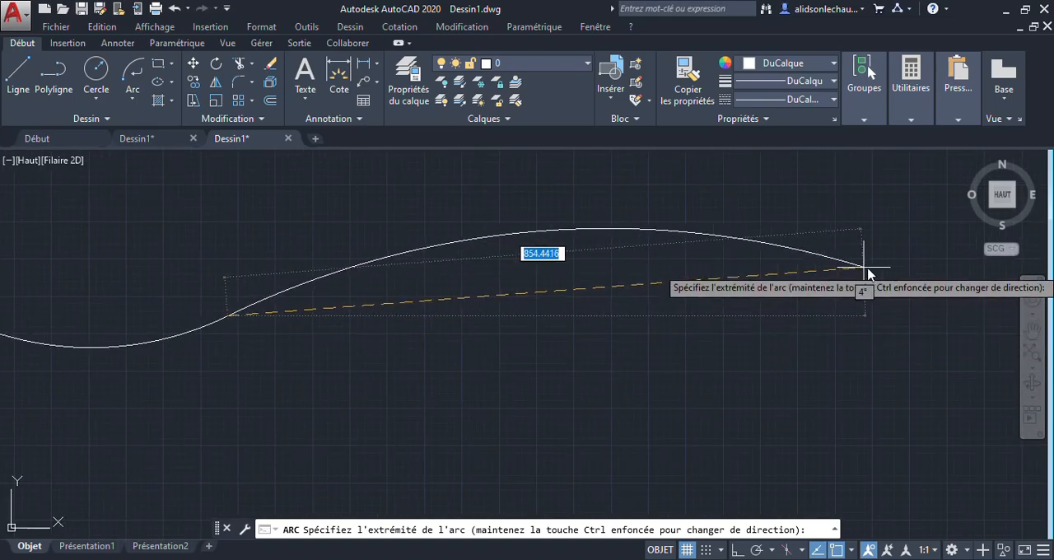
left_click(650, 272)
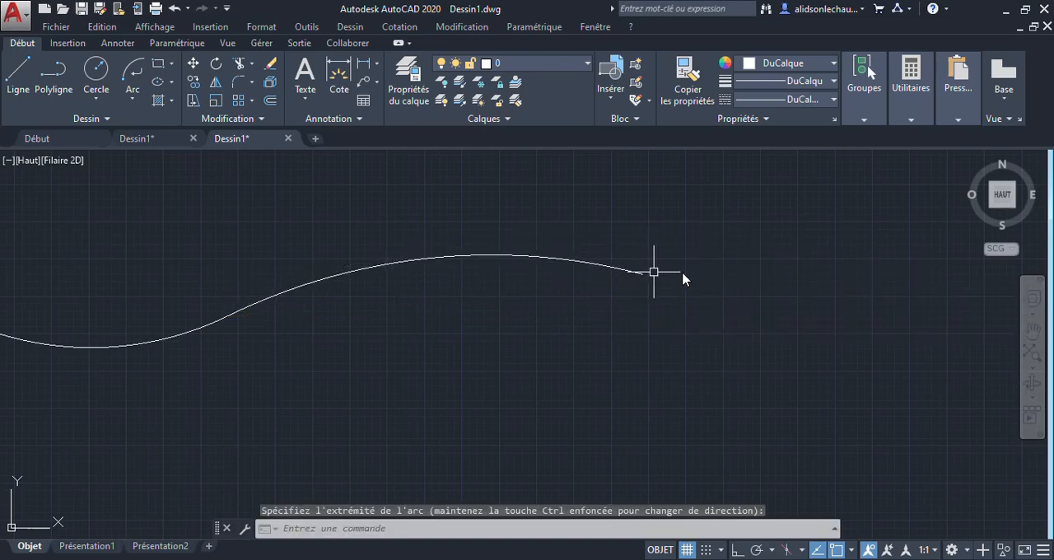
Step: Add two more tangent continuation arcs, one curling down and around, the other back up, to form a nearly closed loop
left_click(132, 73)
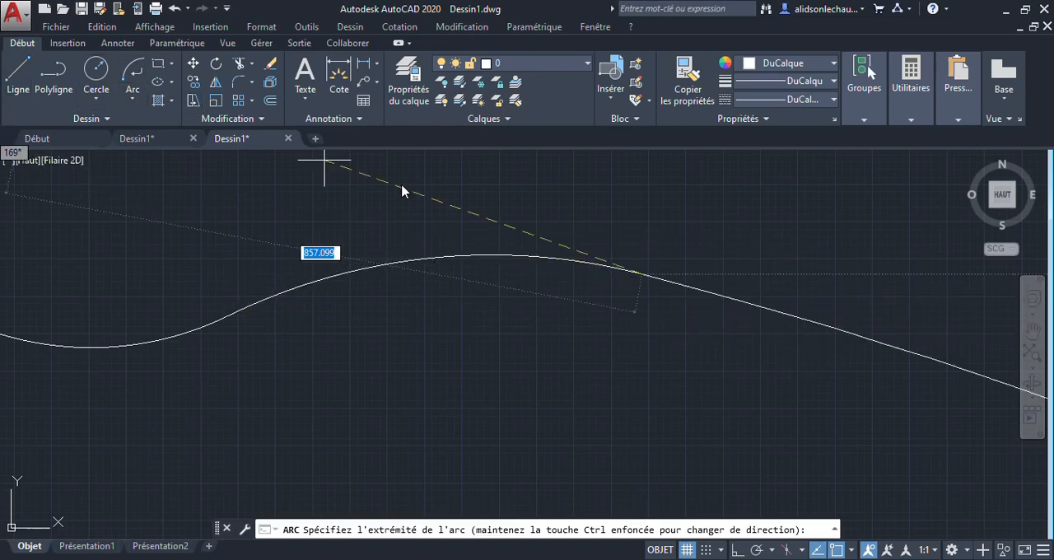
left_click(576, 479)
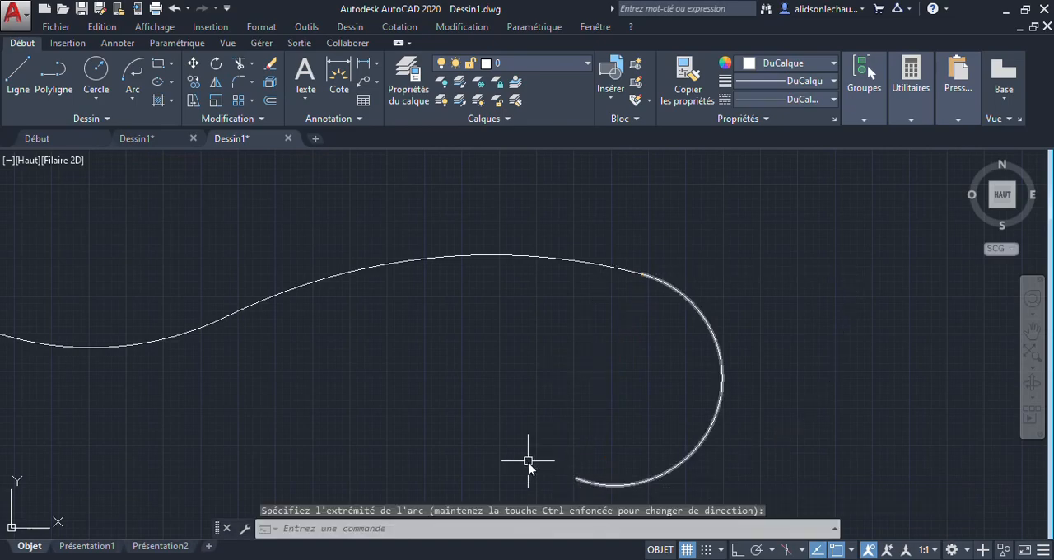
left_click(130, 69)
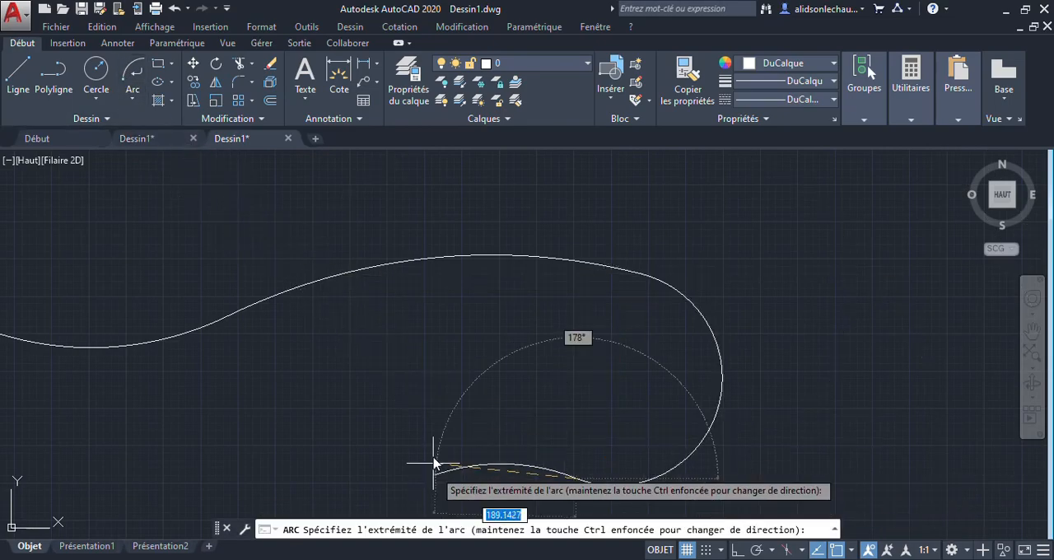
left_click(553, 312)
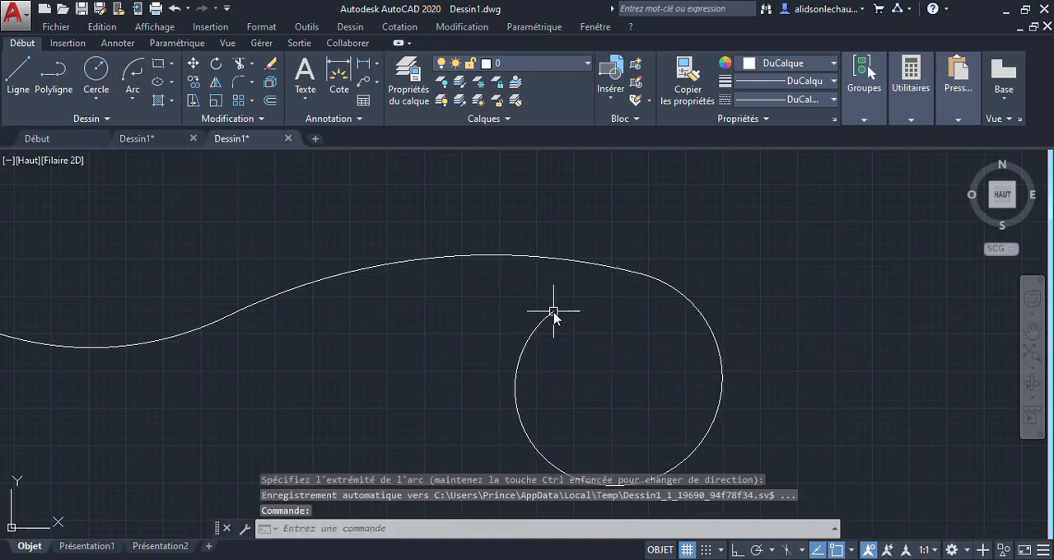
key("Escape")
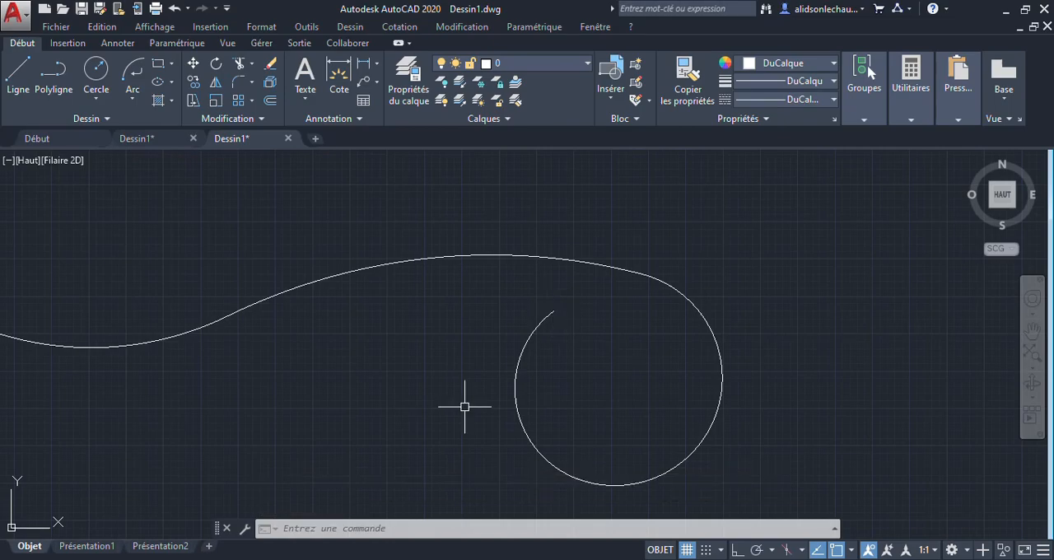